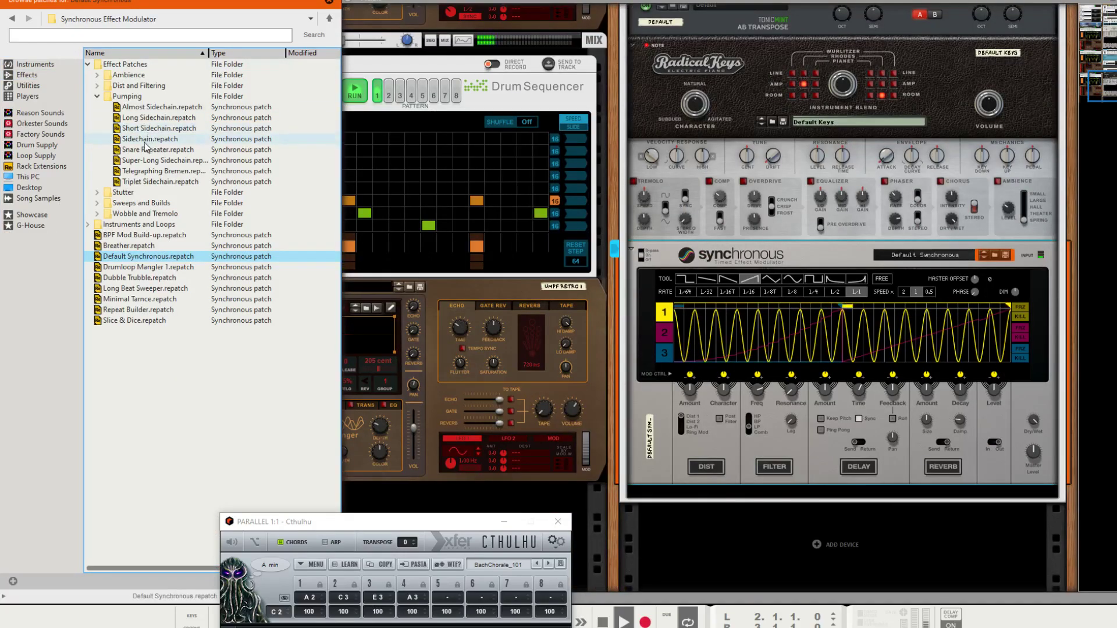
Step: Load the Sidechain pumping patch into the Synchronous effect modulator and move the Cthulhu window clear of the transport controls
{"action": "left_click_drag", "start_coordinate": [150, 138], "coordinate": [803, 369]}
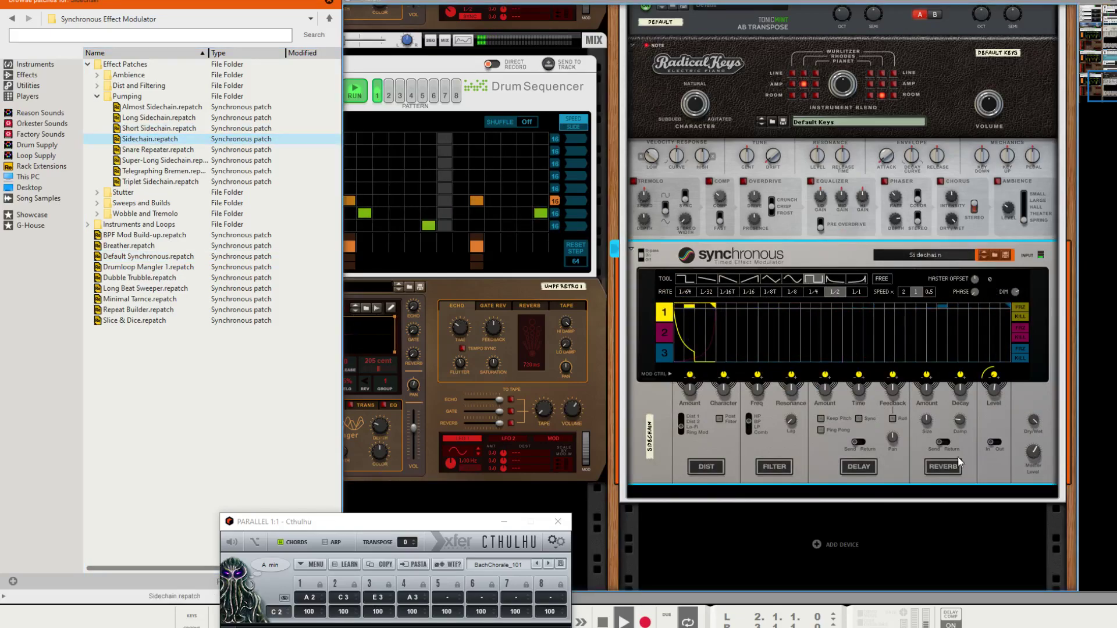
{"action": "scroll", "coordinate": [634, 271], "scroll_direction": "up", "scroll_amount": 3}
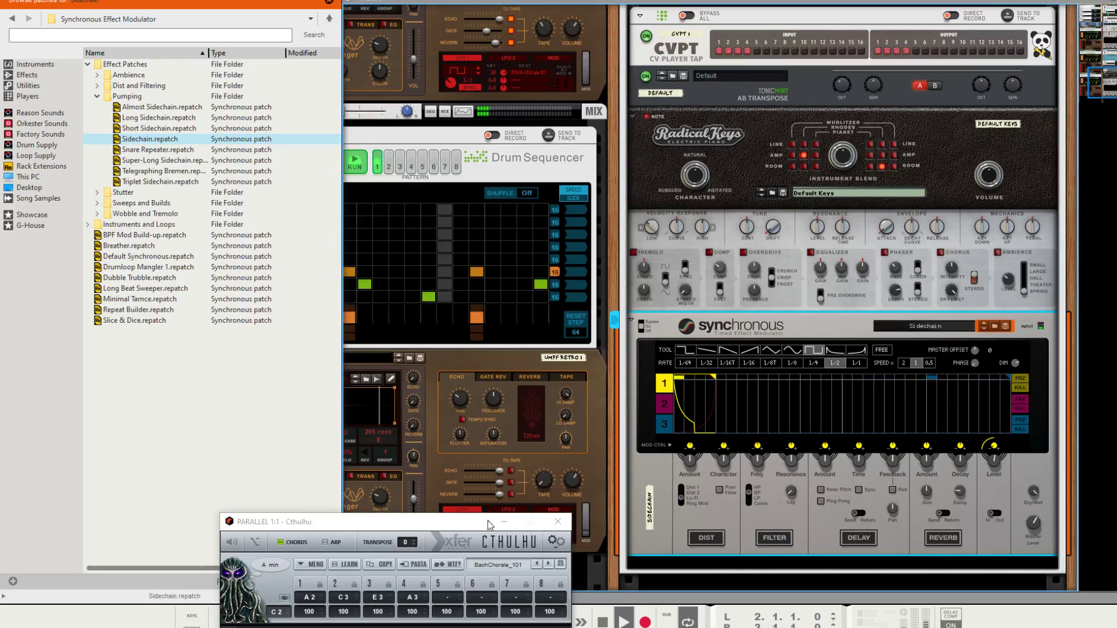
{"action": "left_click_drag", "start_coordinate": [472, 520], "coordinate": [491, 301]}
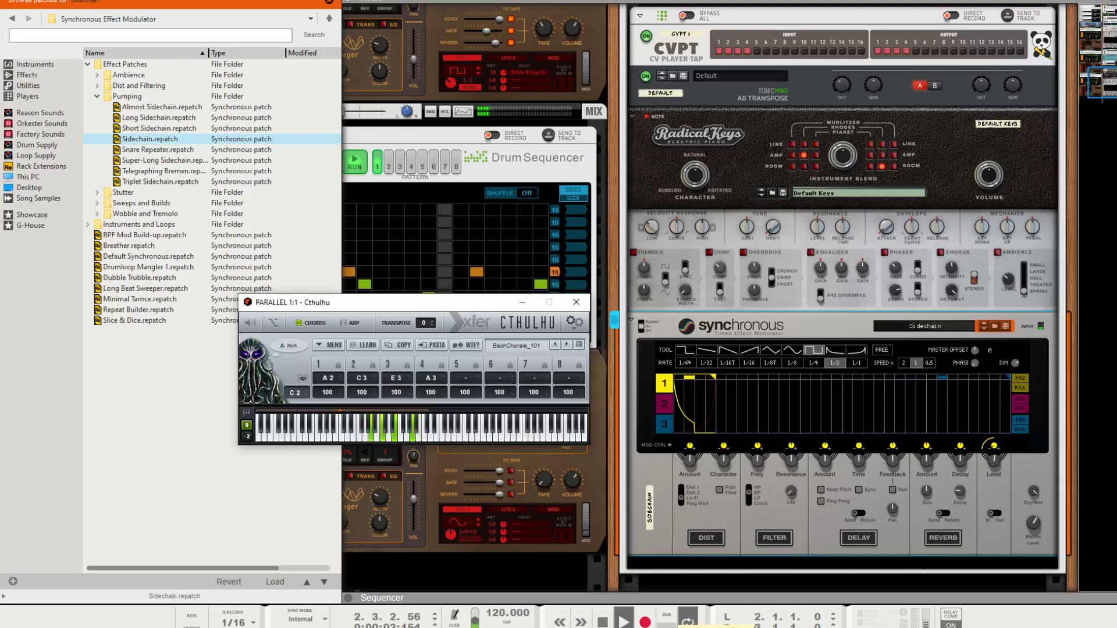
Step: Cut the orange MIDI VST clip into one-bar pieces, repeated to fill eight bars, and extend the loop to bar 9
{"action": "key", "text": "F5"}
{"action": "key", "text": "F6"}
{"action": "key", "text": "F7"}
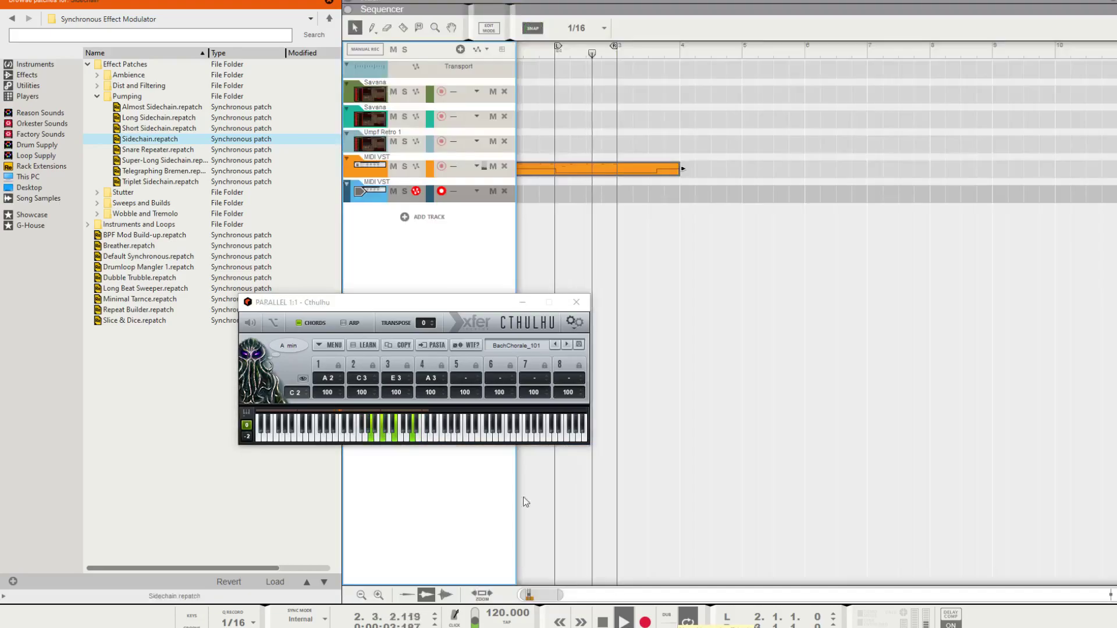
{"action": "key", "text": "r"}
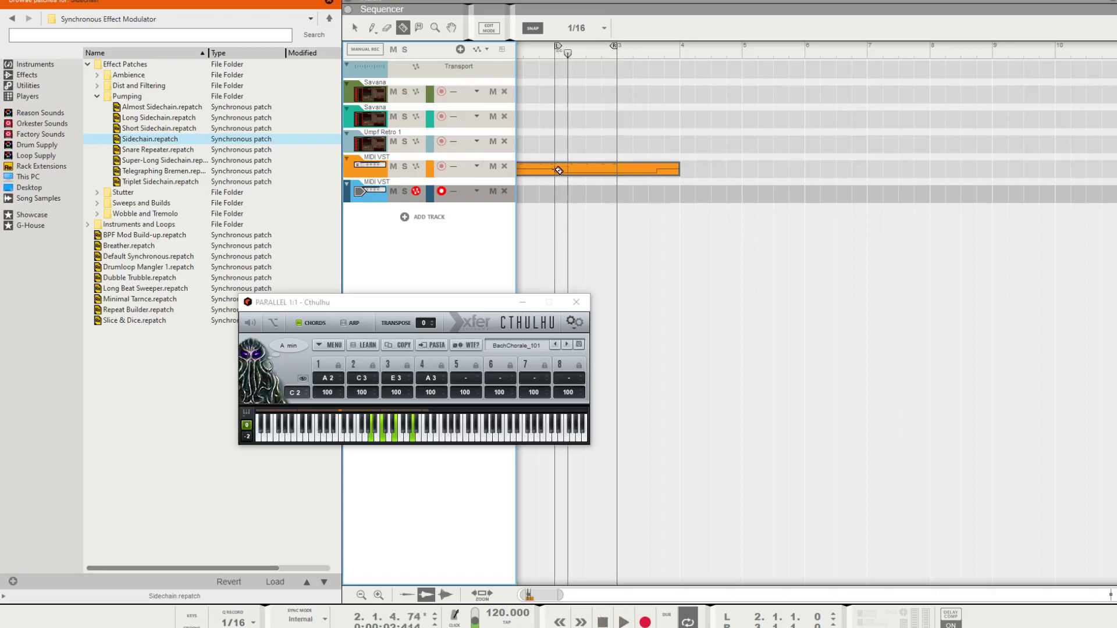
{"action": "left_click_drag", "start_coordinate": [558, 170], "coordinate": [938, 175]}
{"action": "left_click_drag", "start_coordinate": [552, 175], "coordinate": [509, 154]}
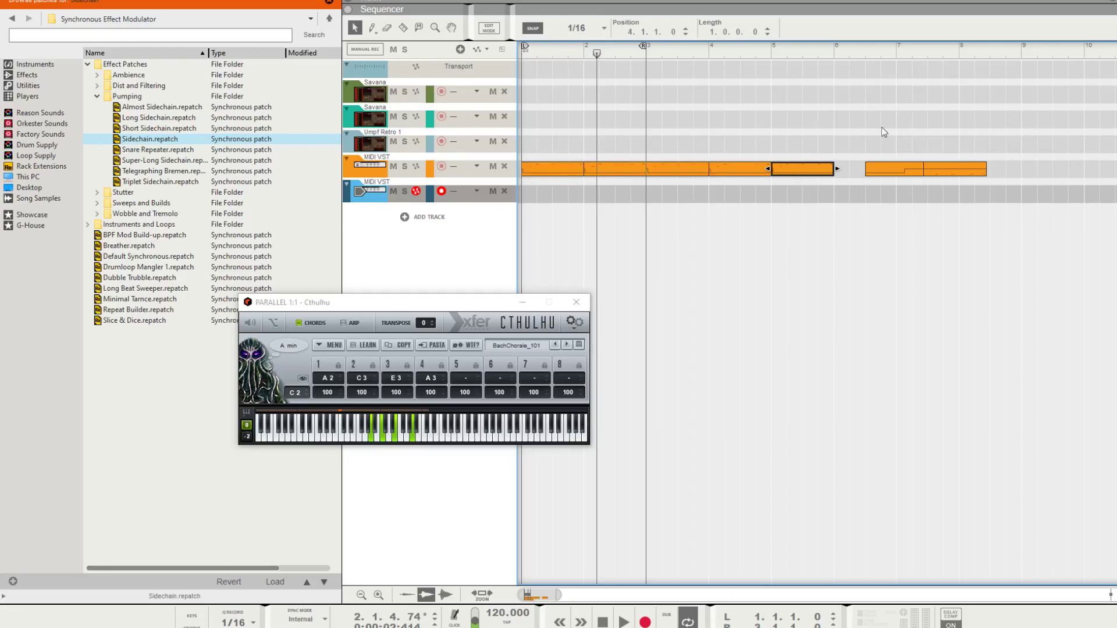
{"action": "left_click_drag", "start_coordinate": [814, 168], "coordinate": [847, 165]}
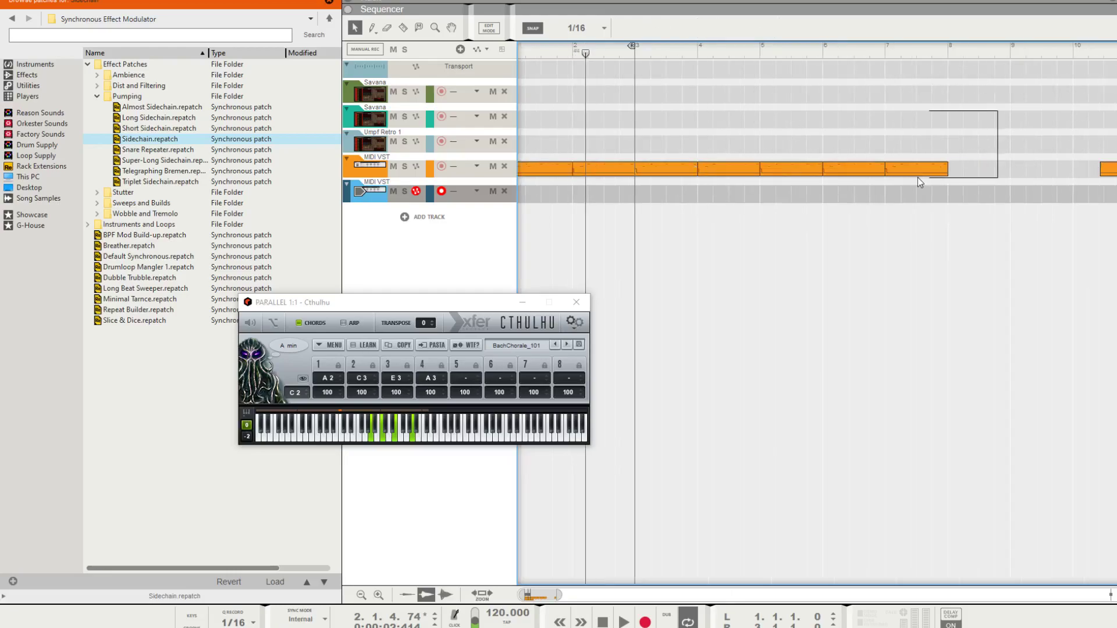
{"action": "left_click_drag", "start_coordinate": [920, 182], "coordinate": [1021, 70]}
Step: Play the eight-bar loop while examining the rack, mixer and sequencer, and return the playback position to bar 1
{"action": "key", "text": "space"}
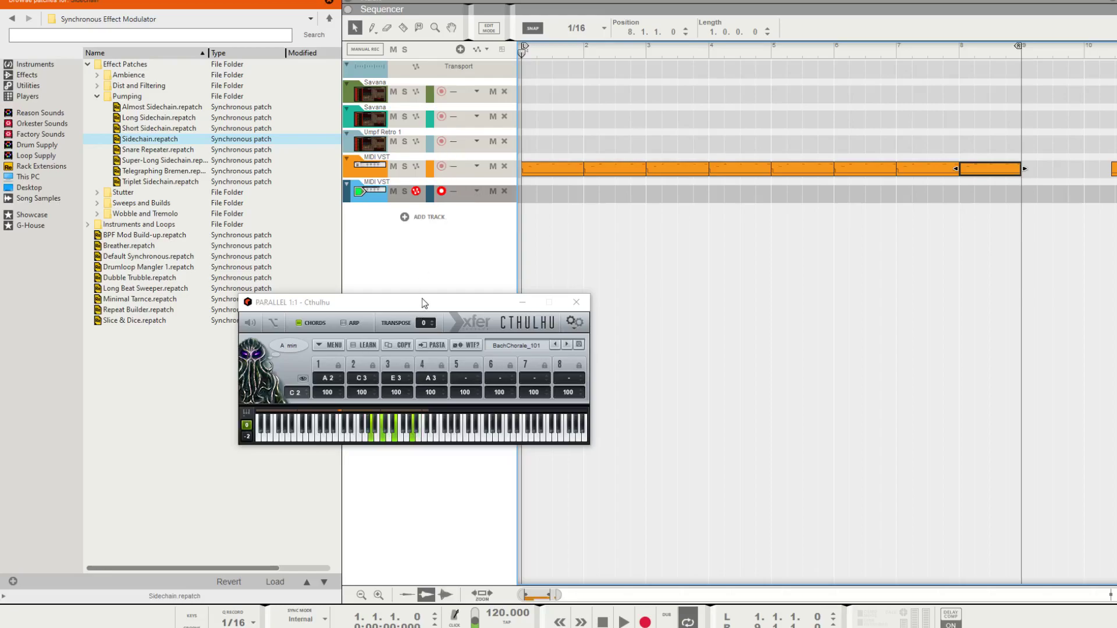
{"action": "left_click_drag", "start_coordinate": [423, 304], "coordinate": [370, 312]}
{"action": "left_click", "coordinate": [424, 275]}
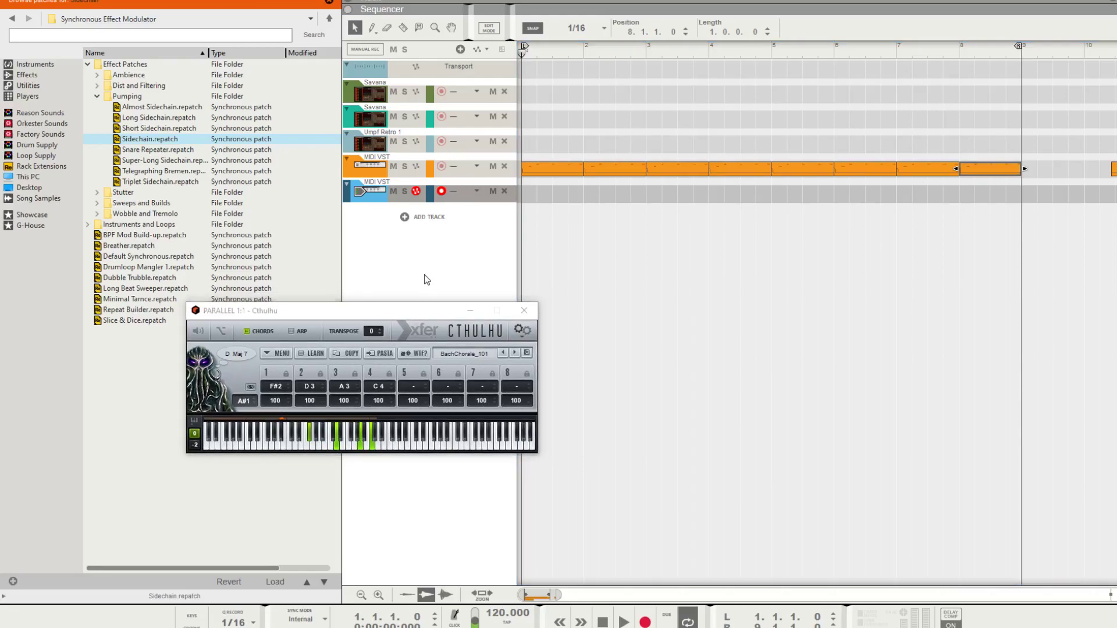
{"action": "key", "text": "F6"}
{"action": "key", "text": "space"}
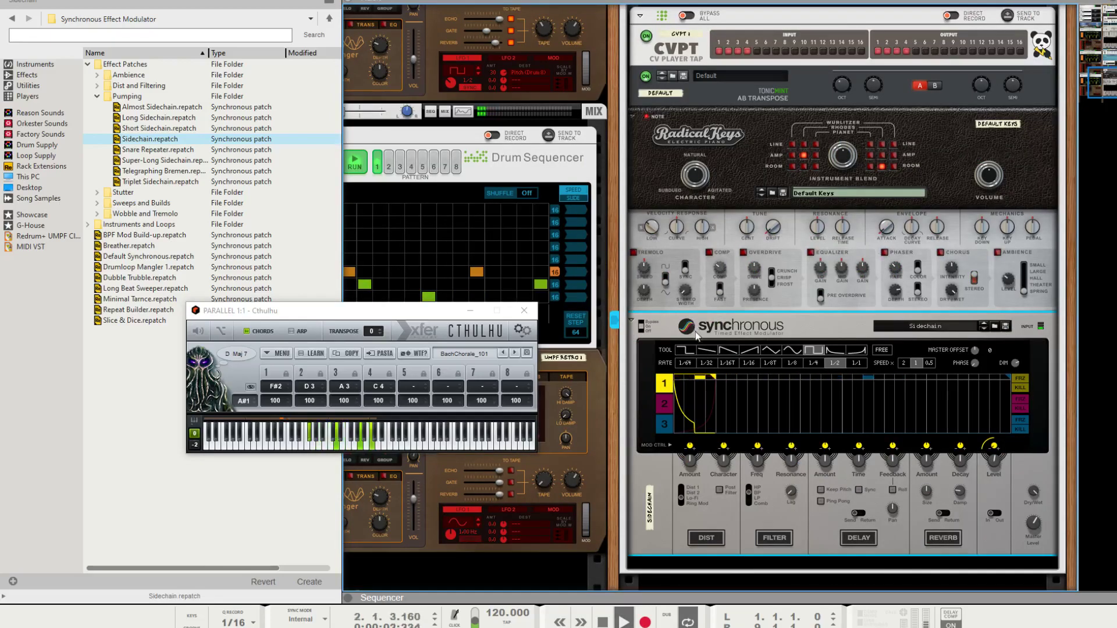
{"action": "key", "text": "F5"}
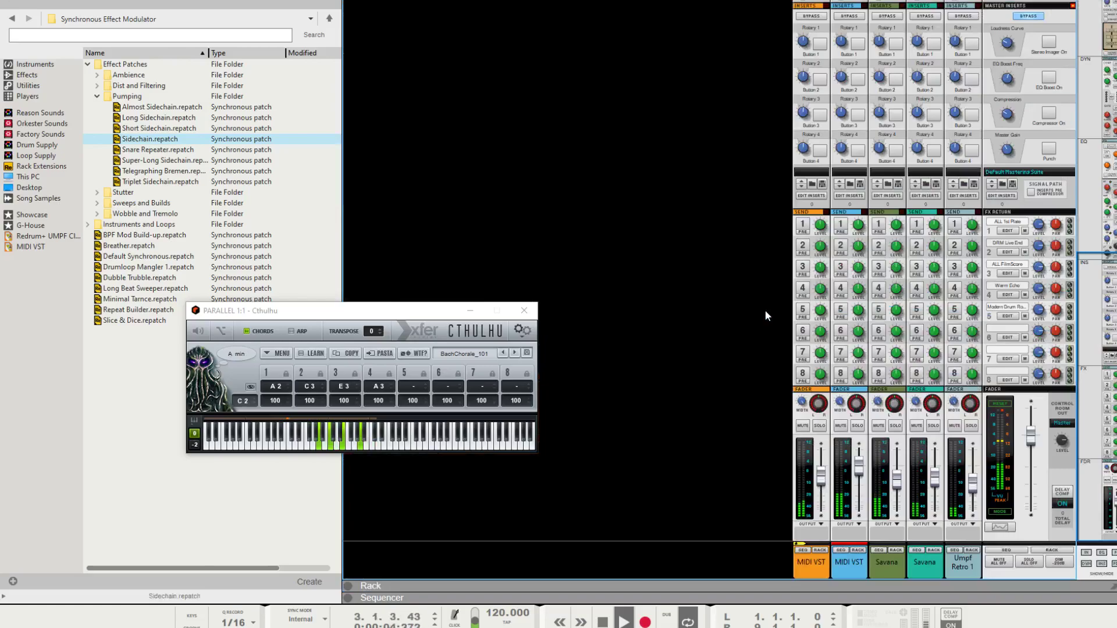
{"action": "key", "text": "F6"}
{"action": "key", "text": "F7"}
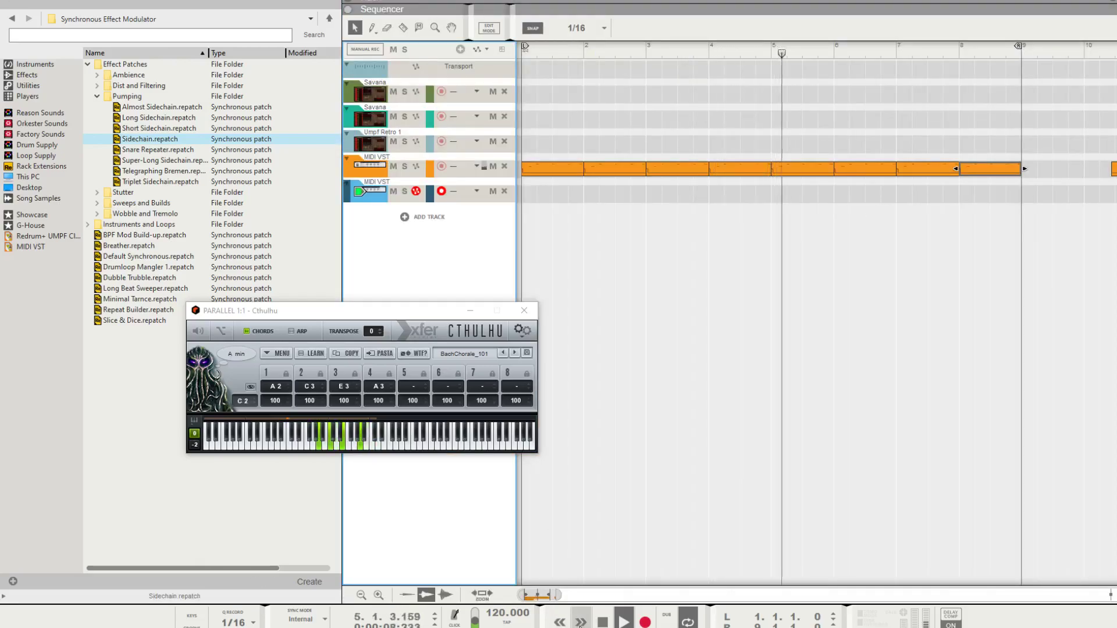
{"action": "double_click", "coordinate": [604, 622]}
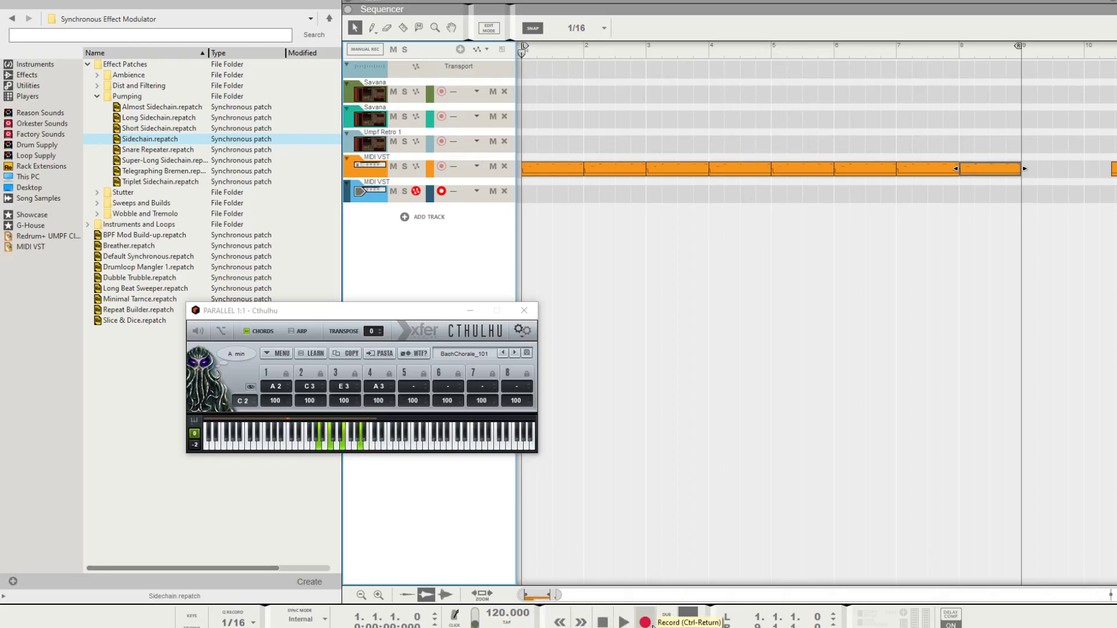
Step: Record an eight-bar part on the blue MIDI VST track from bar 1 and inspect its notes in the clip editor
{"action": "left_click", "coordinate": [646, 622]}
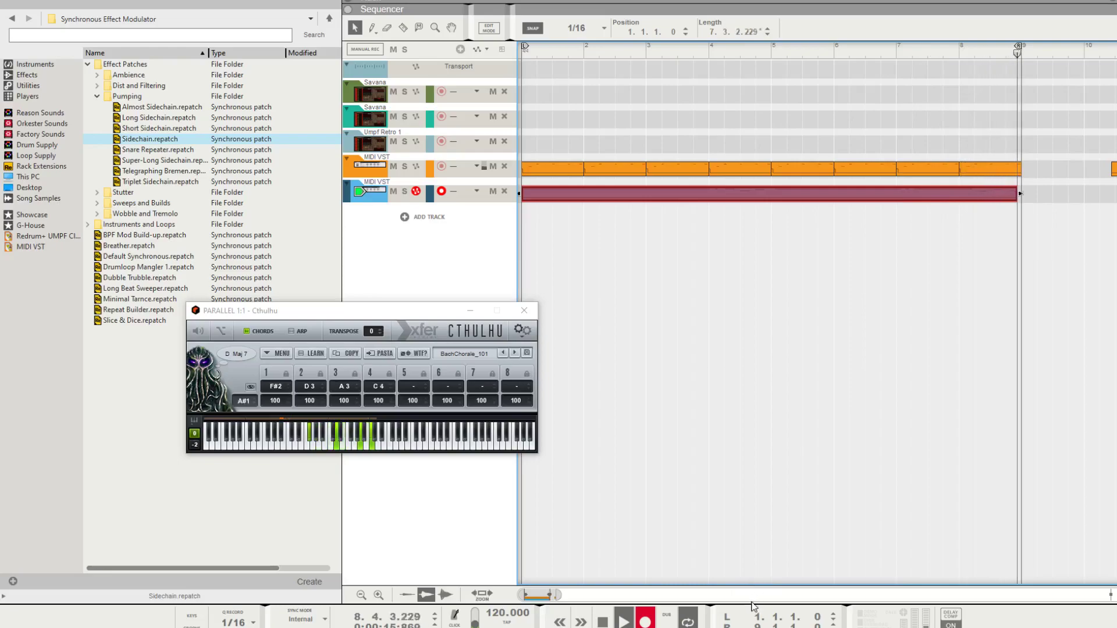
{"action": "double_click", "coordinate": [555, 196]}
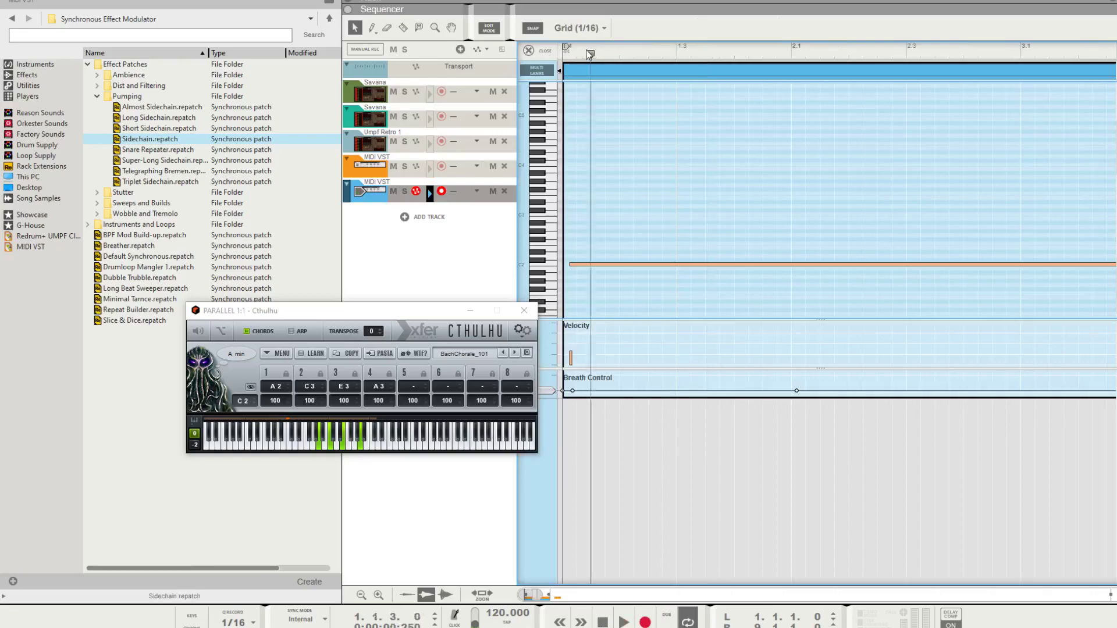
{"action": "key", "text": "ctrl+e"}
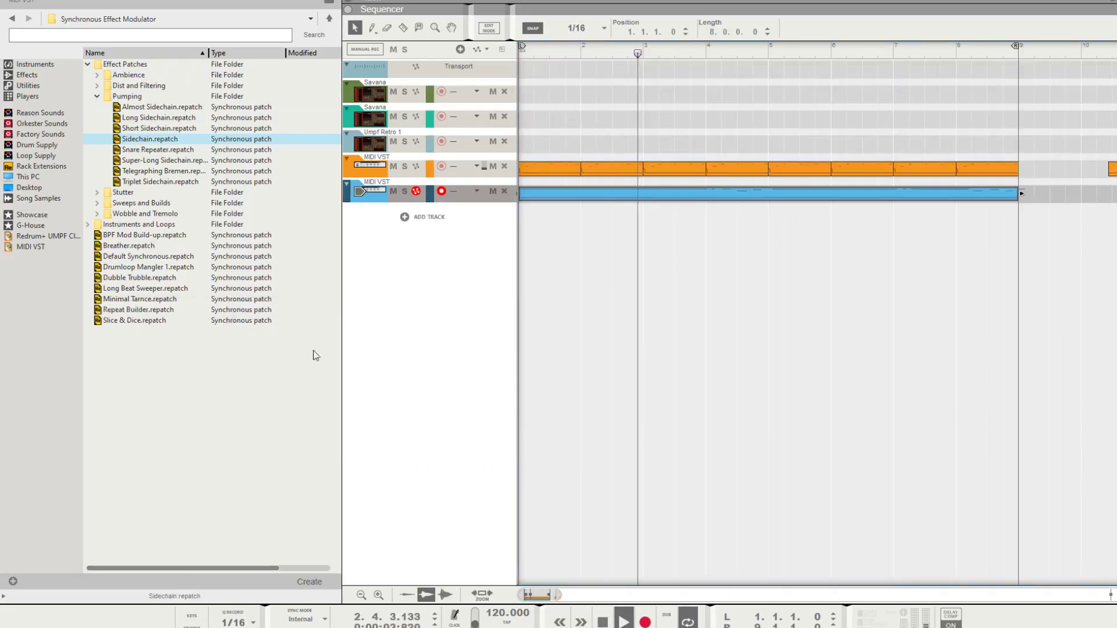
Step: Split the recorded blue MIDI VST clip at bar 5 and select its second half
{"action": "key", "text": "F5"}
{"action": "key", "text": "F6"}
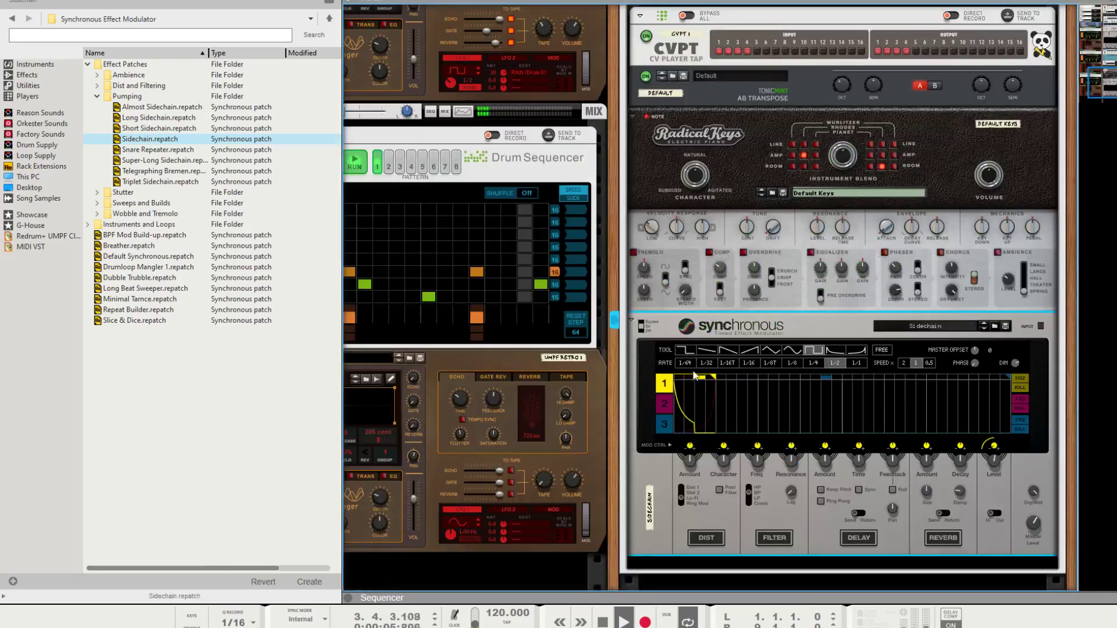
{"action": "key", "text": "F7"}
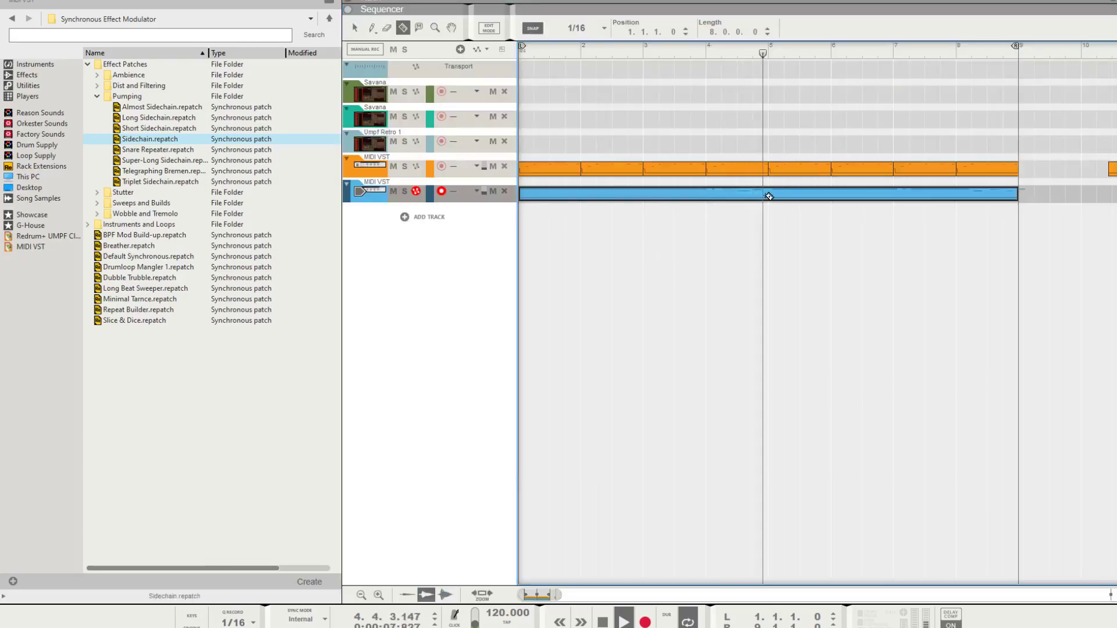
{"action": "left_click", "coordinate": [768, 193], "text": "alt"}
{"action": "left_click", "coordinate": [809, 194]}
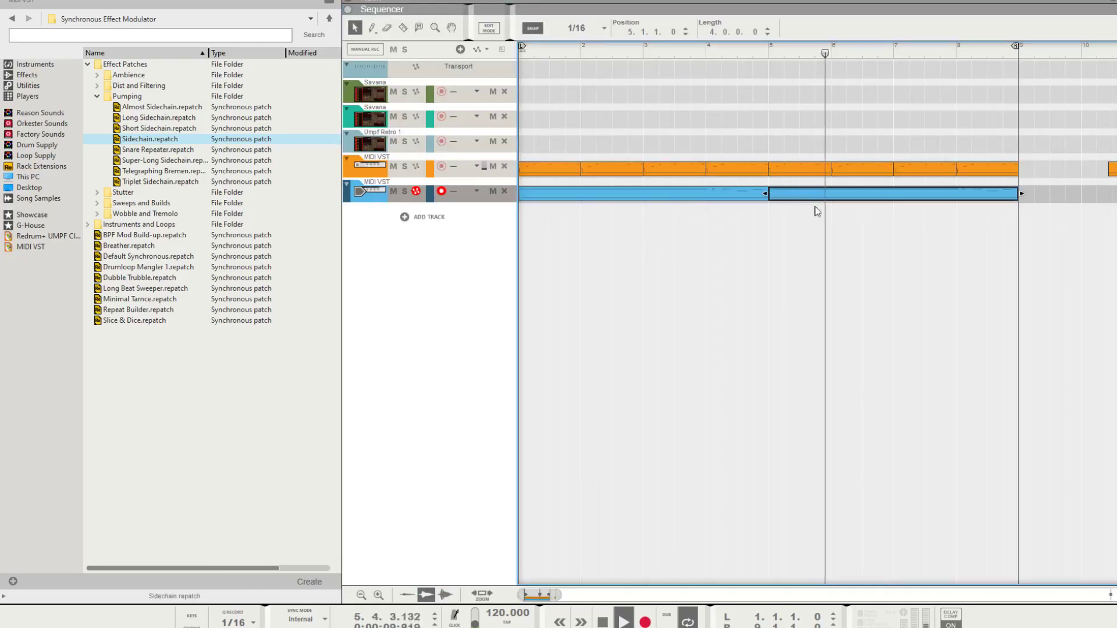
{"action": "key", "text": "KP_4"}
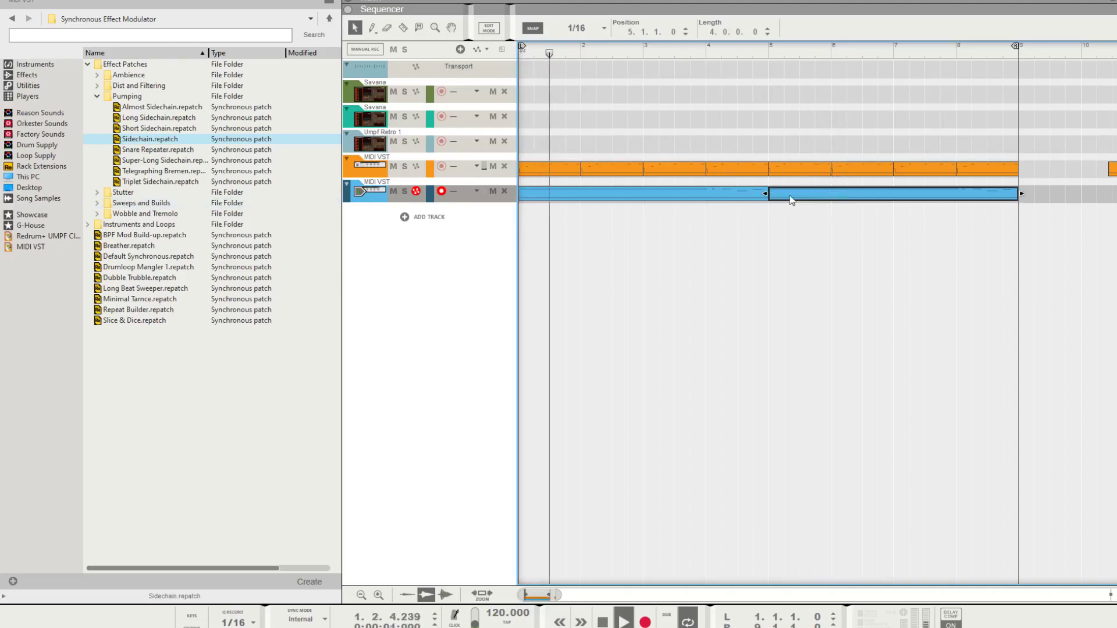
Step: Lower the olive Savana channel's fader slightly in the mixer
{"action": "key", "text": "shift+Tab"}
{"action": "key", "text": "F6"}
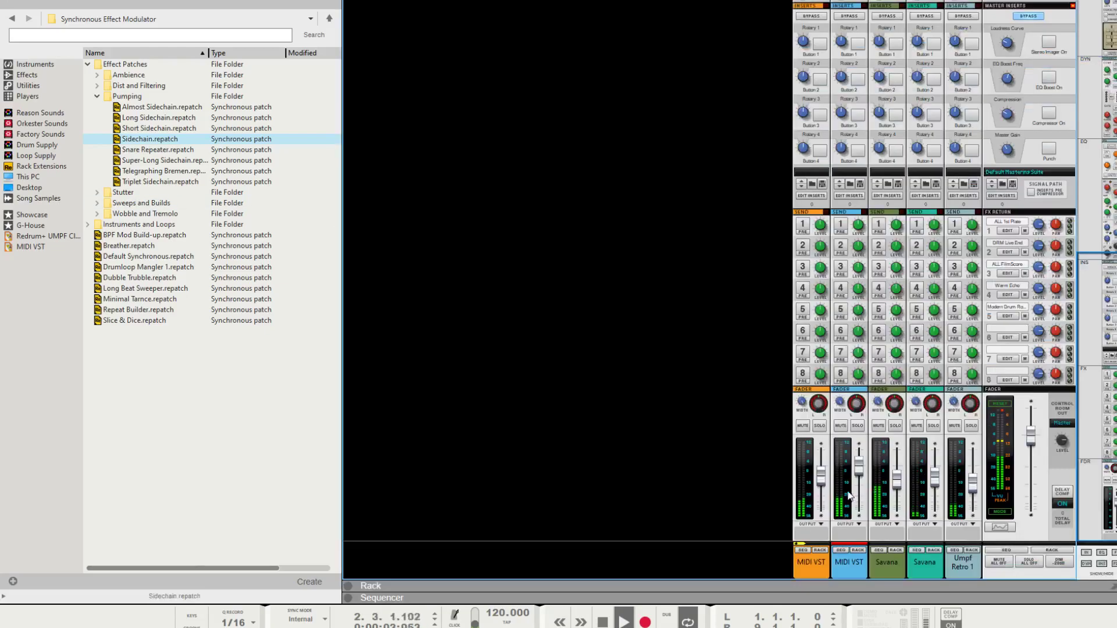
{"action": "left_click", "coordinate": [897, 490]}
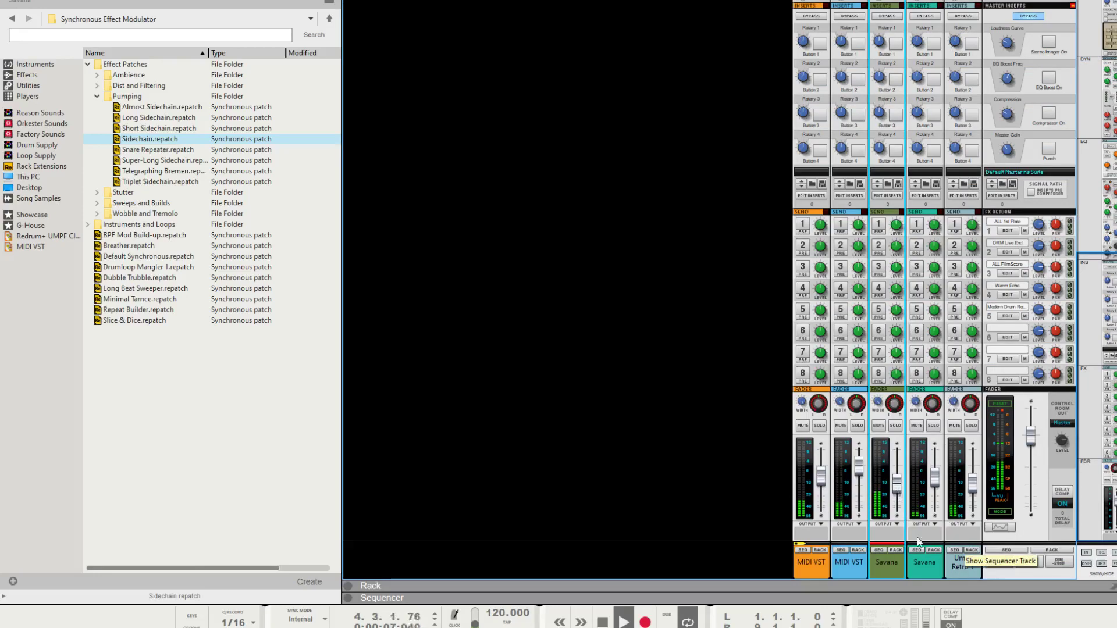
Step: Solo the teal Savana and Umpf Retro 1 channels and route both to a new output bus
{"action": "left_click", "coordinate": [925, 567]}
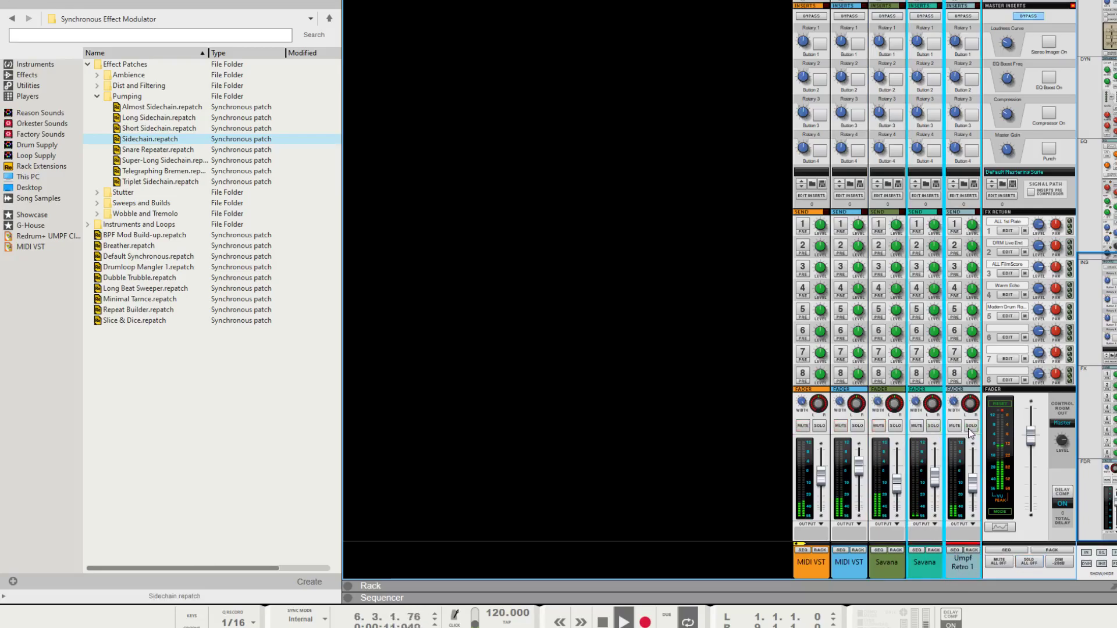
{"action": "right_click", "coordinate": [936, 569]}
{"action": "mouse_move", "coordinate": [973, 535]}
{"action": "left_click", "coordinate": [861, 527]}
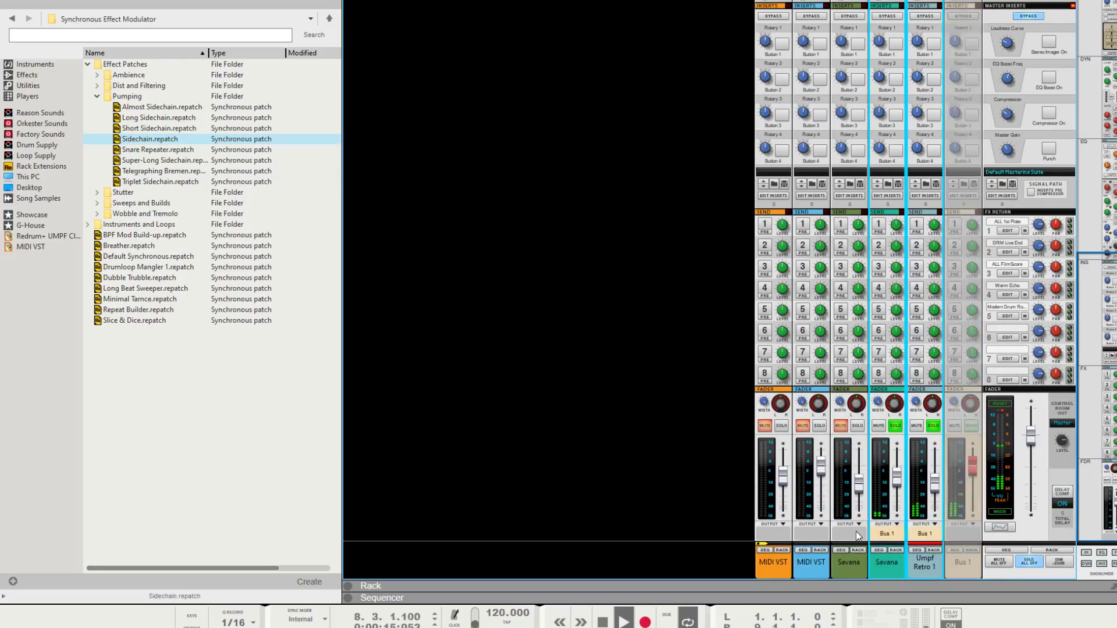
Step: Rename the new output bus channel as Hi hat buss
{"action": "double_click", "coordinate": [975, 561]}
{"action": "type", "text": "Hi hat buss"}
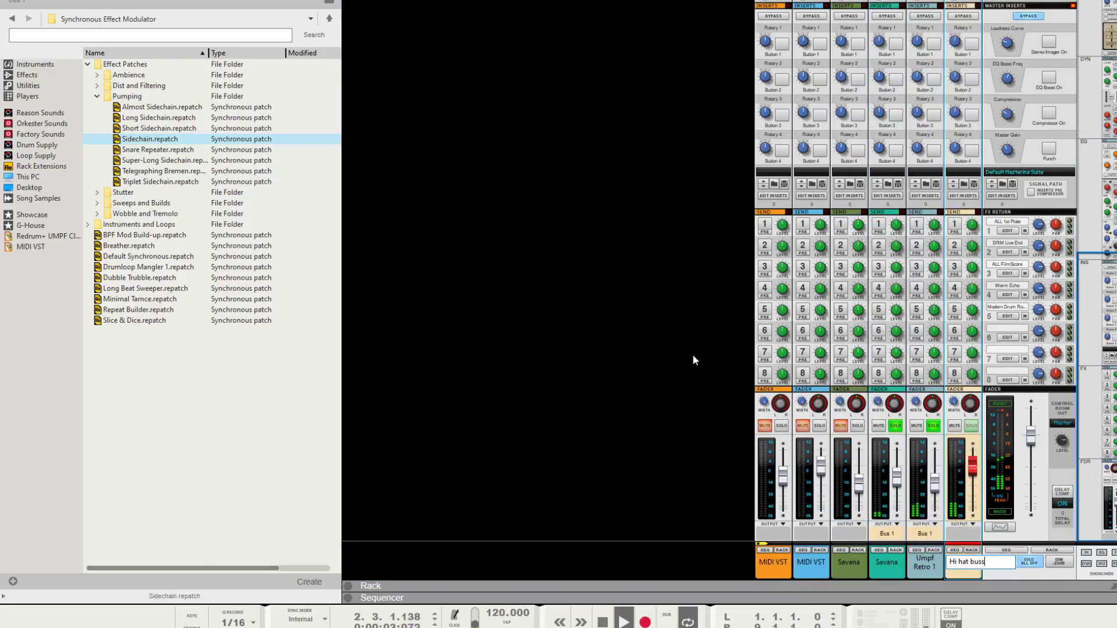
{"action": "key", "text": "Return"}
Step: Insert the RE-2A Leveling Amplifier into the Hi hat buss insert effects and load its Drums patch
{"action": "left_click", "coordinate": [971, 550]}
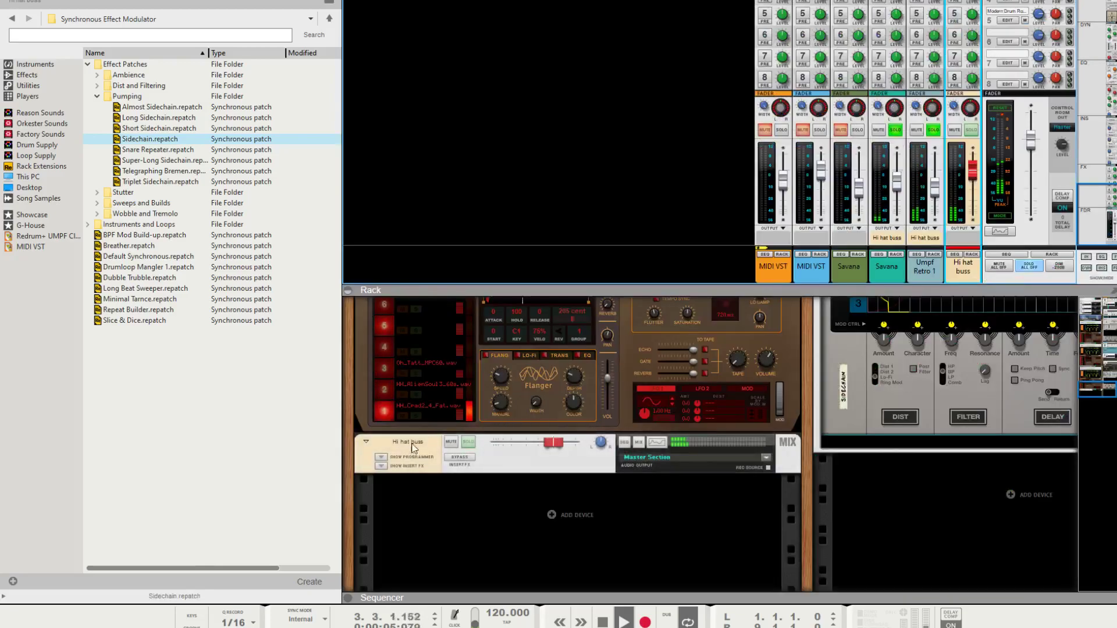
{"action": "left_click", "coordinate": [27, 75]}
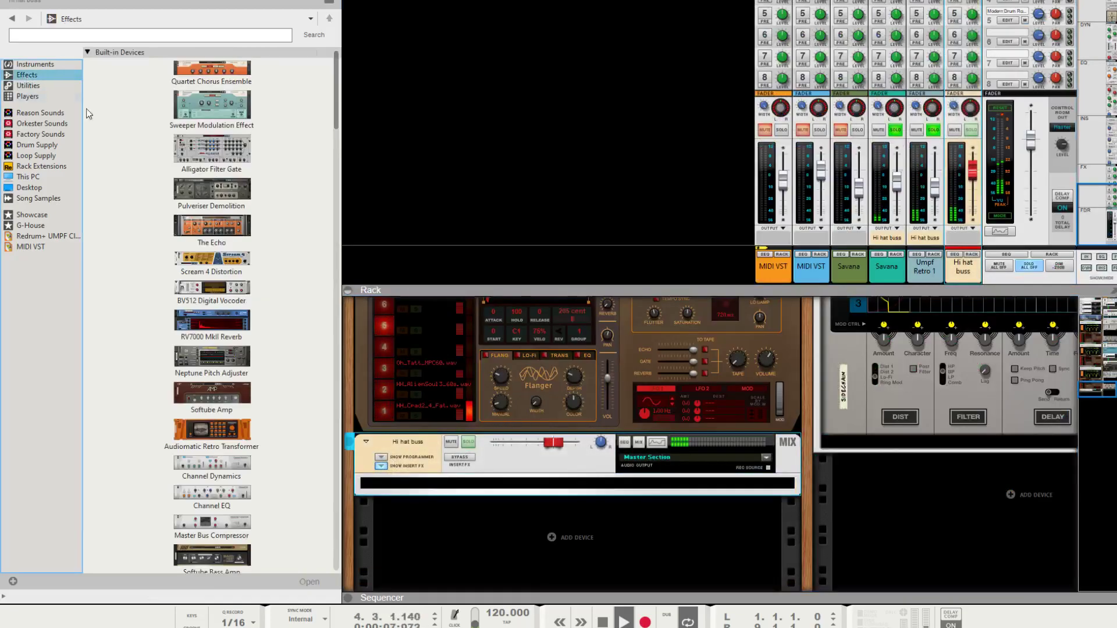
{"action": "scroll", "coordinate": [232, 361], "scroll_direction": "down", "scroll_amount": 5}
{"action": "scroll", "coordinate": [233, 360], "scroll_direction": "down", "scroll_amount": 6}
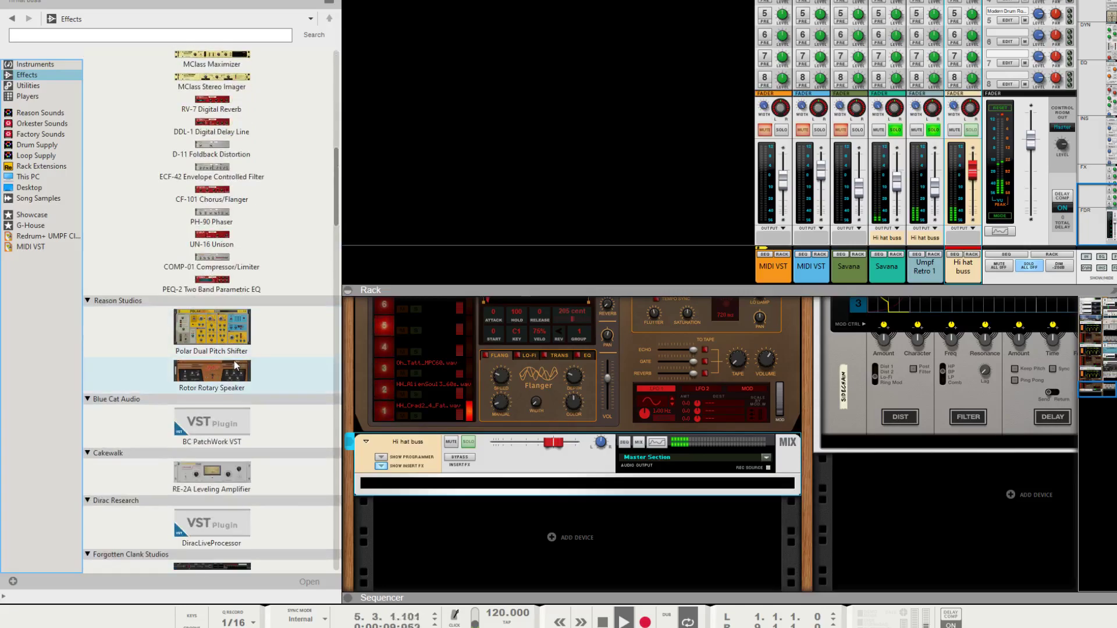
{"action": "left_click_drag", "start_coordinate": [211, 443], "coordinate": [512, 486]}
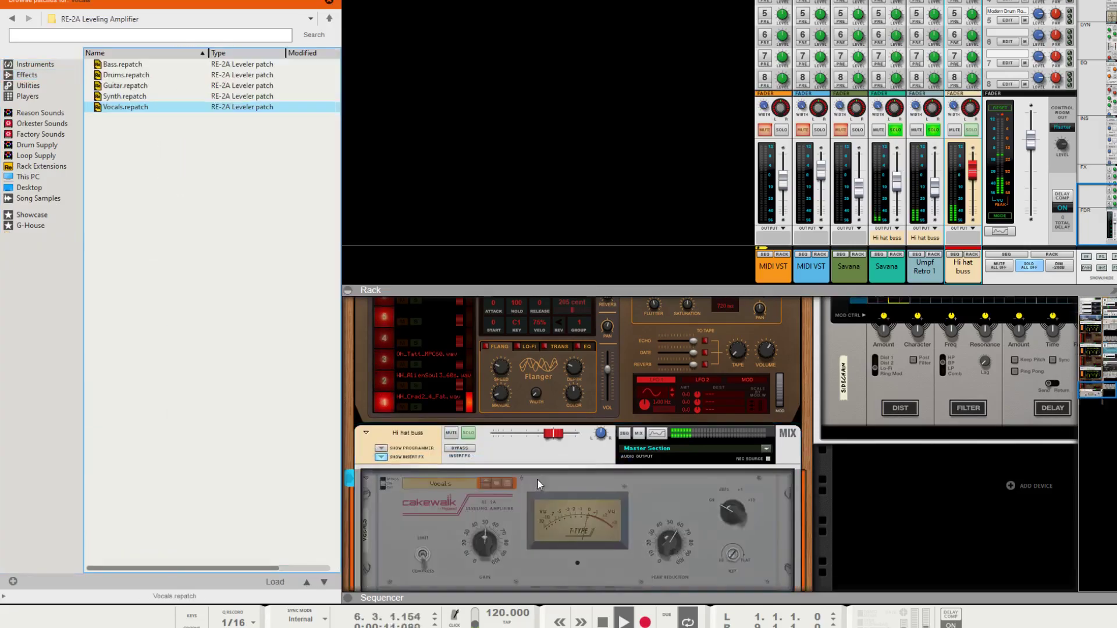
{"action": "left_click", "coordinate": [118, 75]}
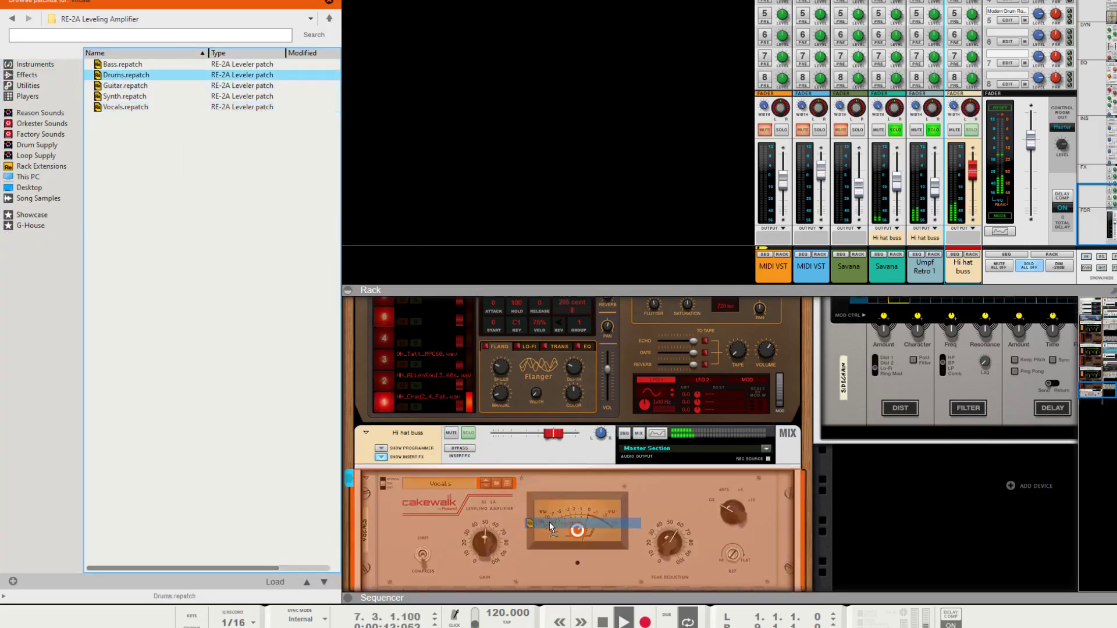
{"action": "scroll", "coordinate": [550, 522], "scroll_direction": "down", "scroll_amount": 2}
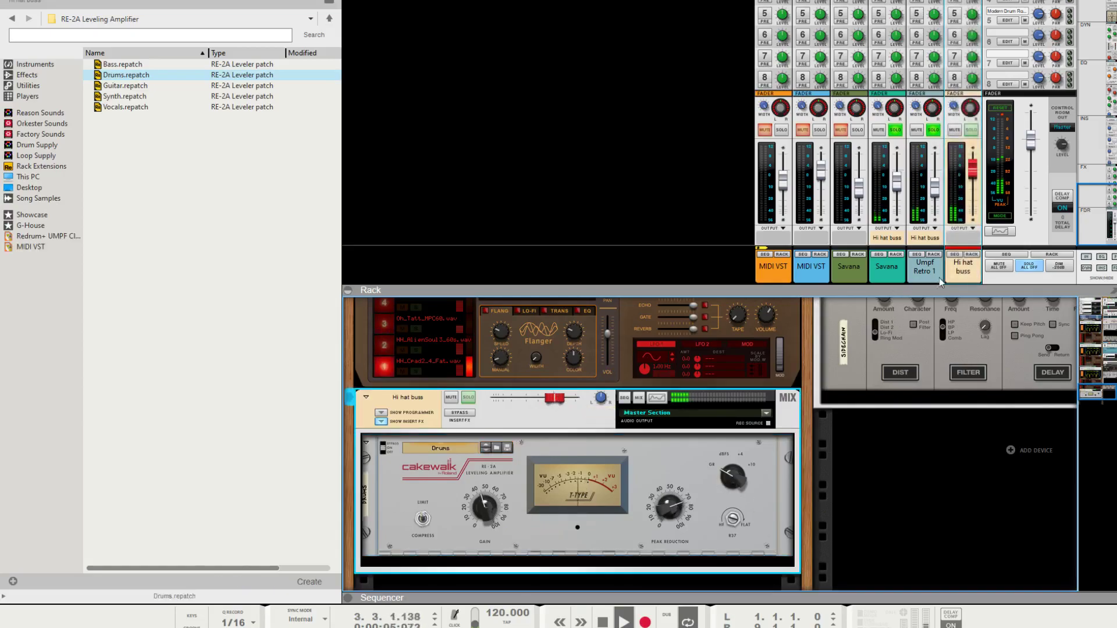
Step: Solo the olive Savana channel and route it to a new output bus
{"action": "left_click", "coordinate": [967, 271]}
{"action": "left_click", "coordinate": [858, 131]}
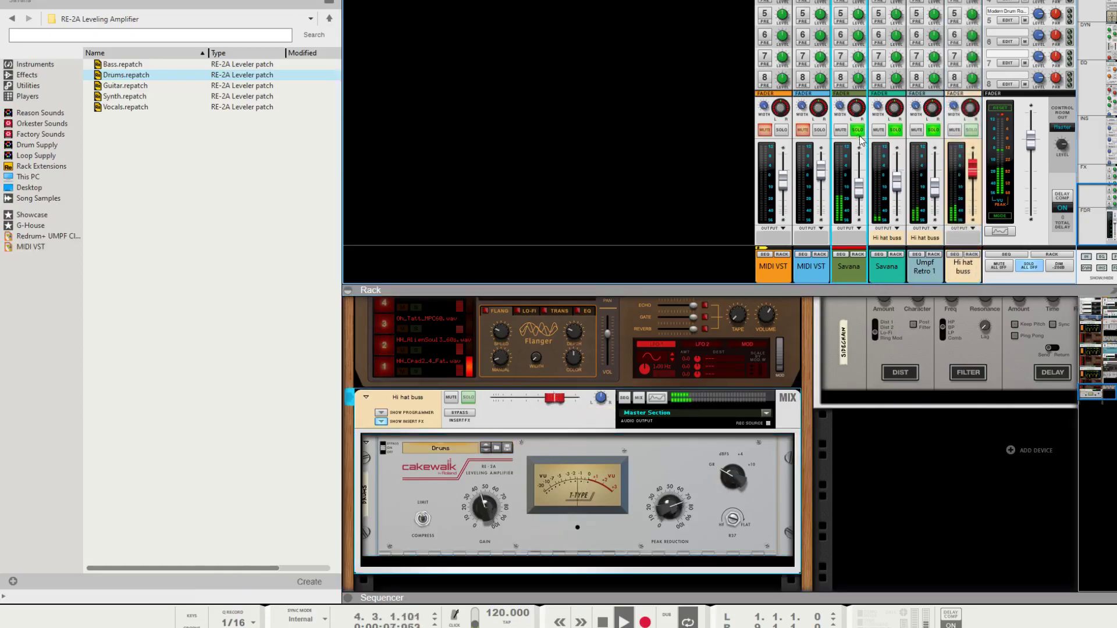
{"action": "right_click", "coordinate": [854, 274]}
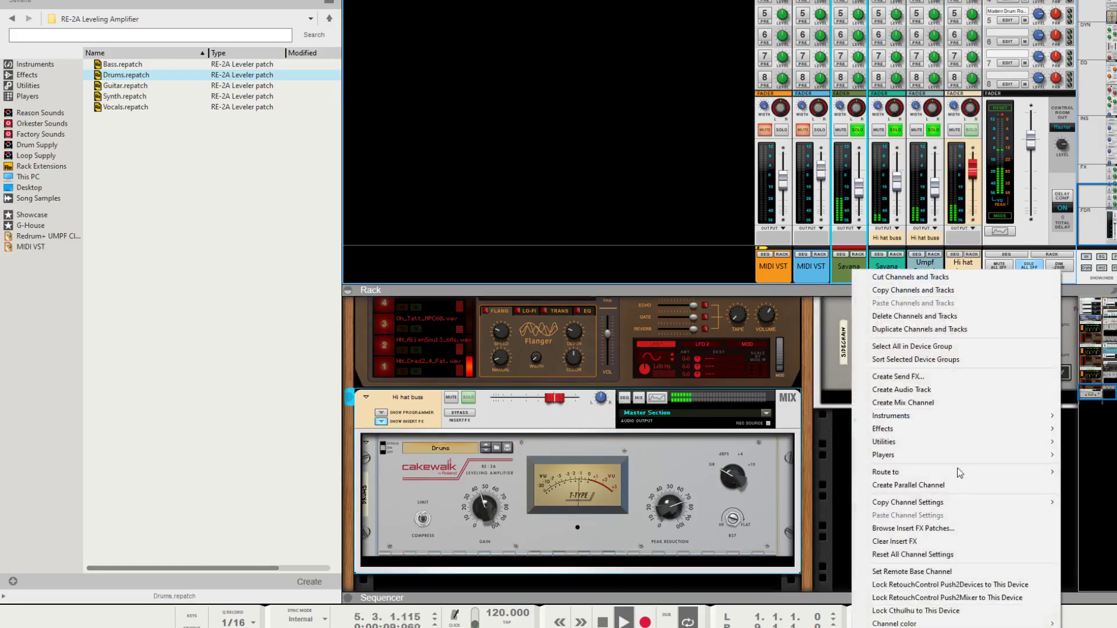
{"action": "mouse_move", "coordinate": [917, 474]}
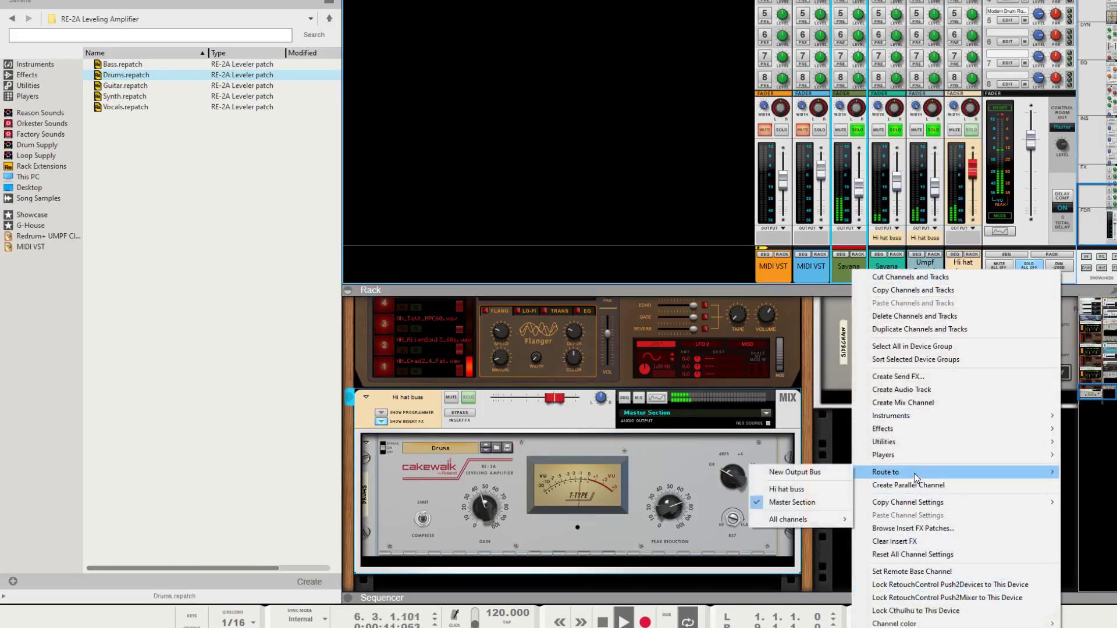
{"action": "left_click", "coordinate": [816, 473]}
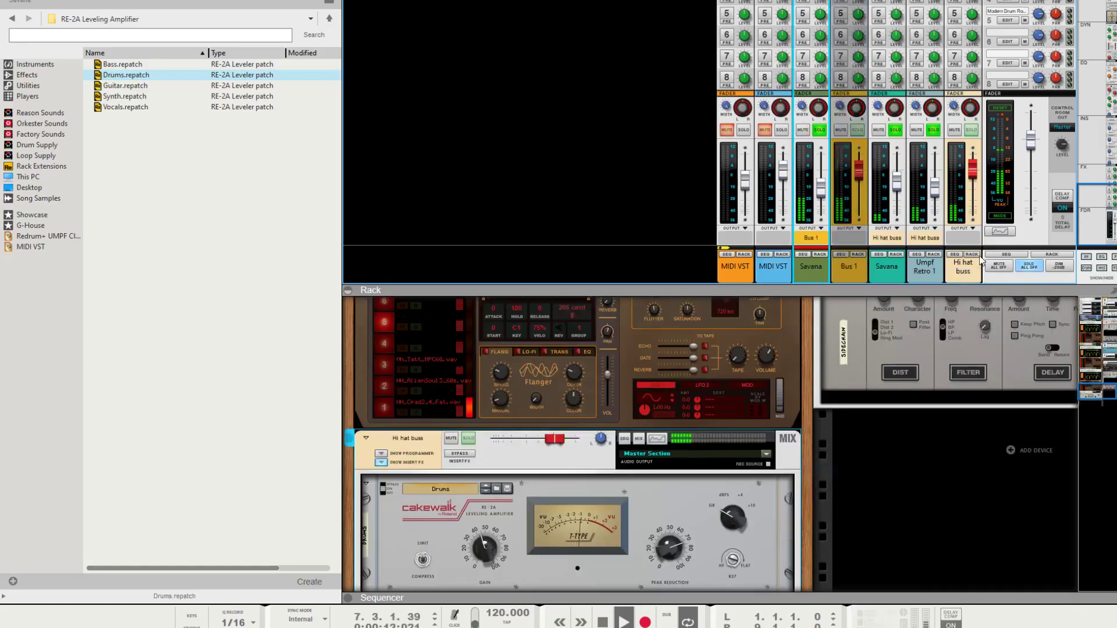
Step: Rename the output bus of the olive Savana channel as Drumbuss
{"action": "type", "text": "Drum"}
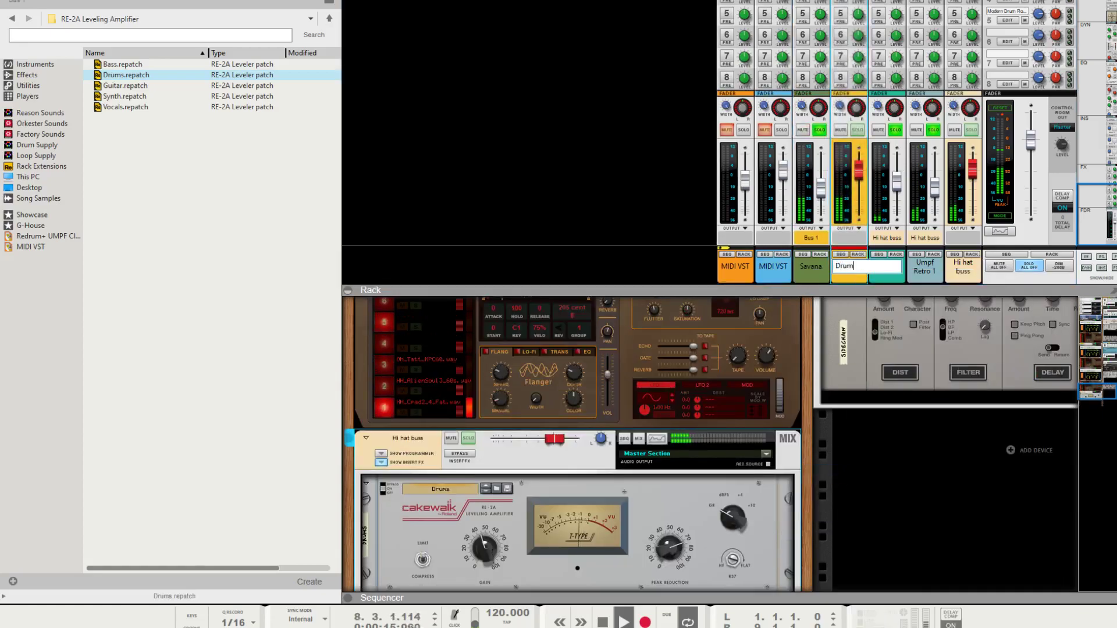
{"action": "type", "text": "buss"}
{"action": "key", "text": "Return"}
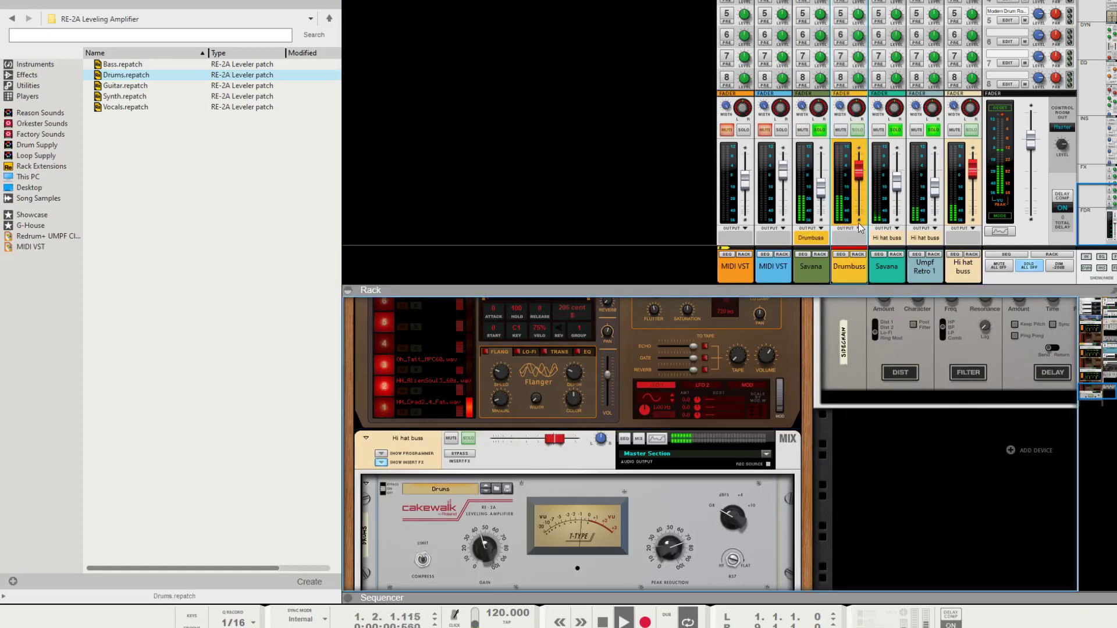
Step: Insert the RE-2A Leveling Amplifier with its Drums patch into the Drumbuss insert effects
{"action": "left_click", "coordinate": [859, 255]}
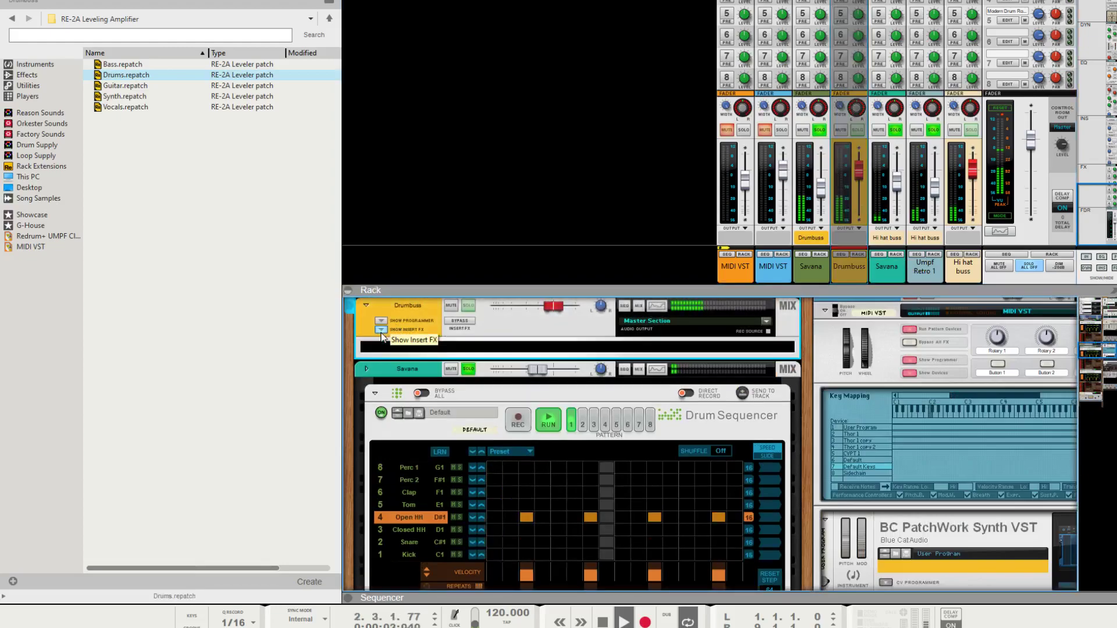
{"action": "left_click", "coordinate": [119, 80]}
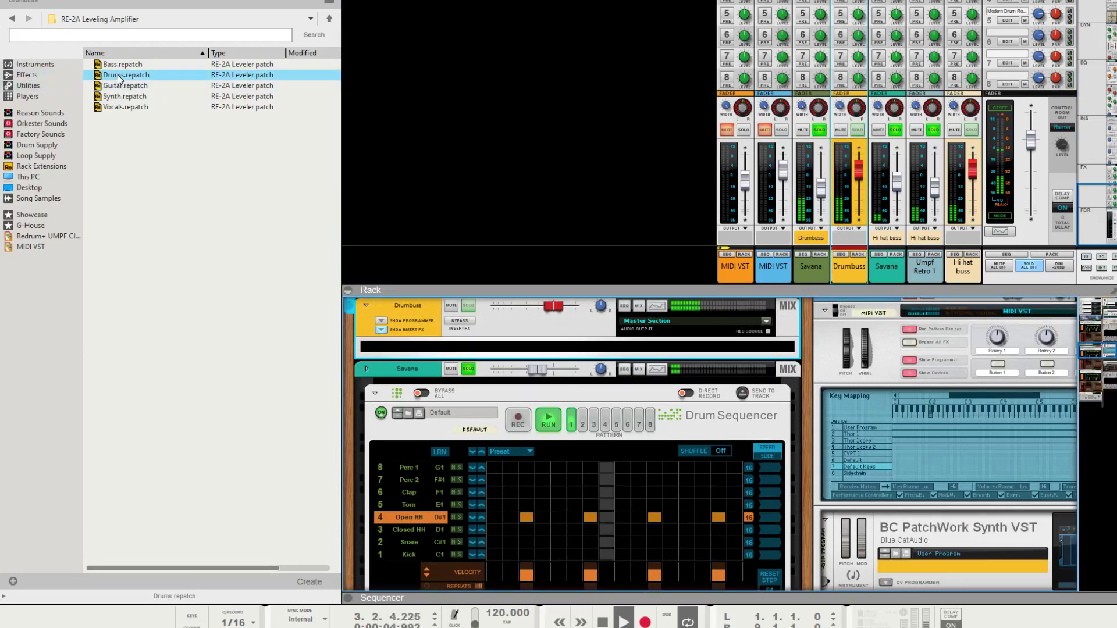
{"action": "left_click_drag", "start_coordinate": [119, 79], "coordinate": [574, 340]}
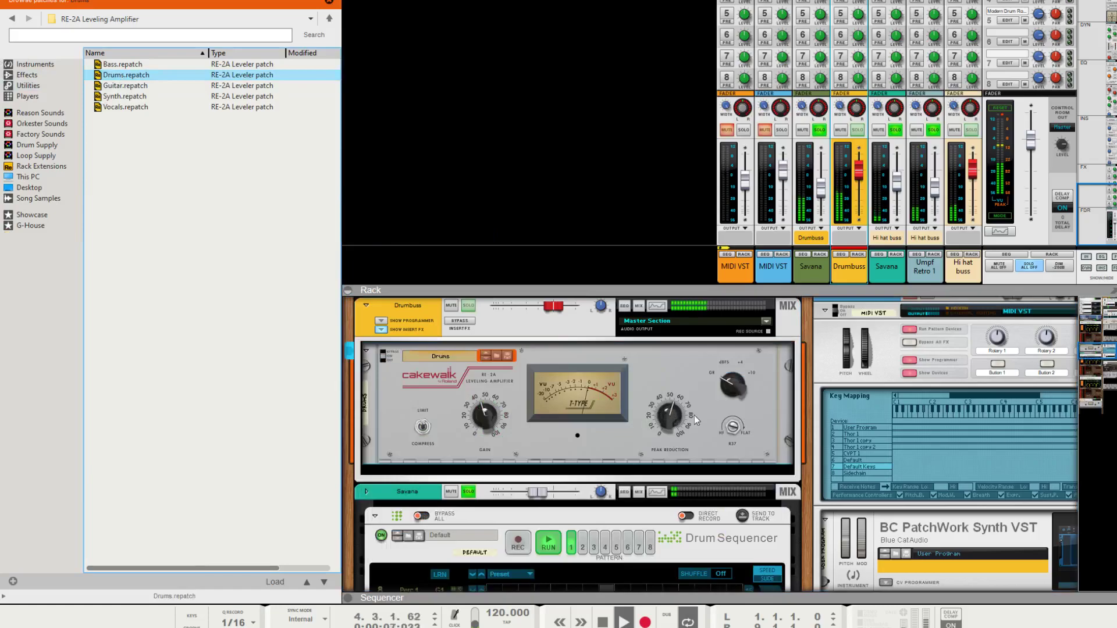
{"action": "mouse_move", "coordinate": [682, 414]}
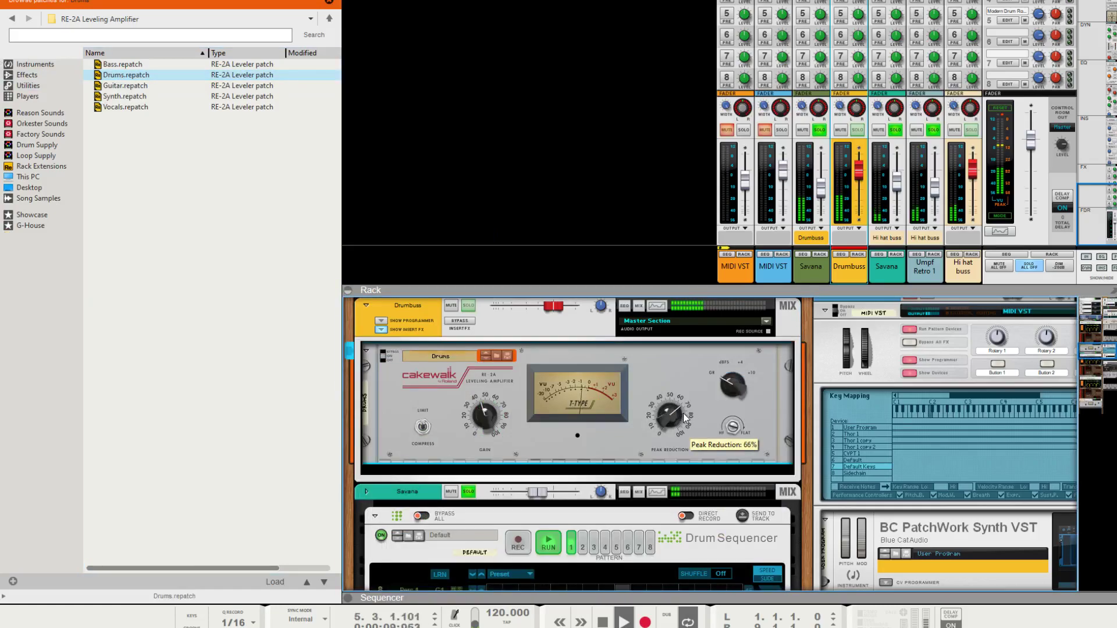
{"action": "scroll", "coordinate": [684, 416], "scroll_direction": "down", "scroll_amount": 2}
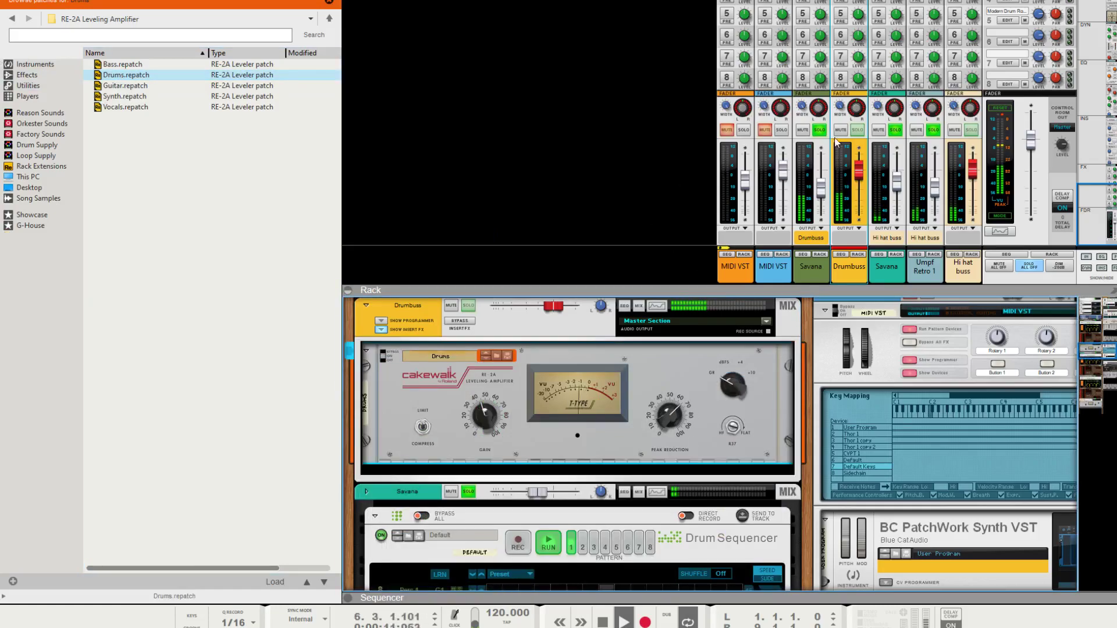
Step: Turn off solo and mute on all mixer channels so the full mix plays
{"action": "left_click", "coordinate": [930, 131]}
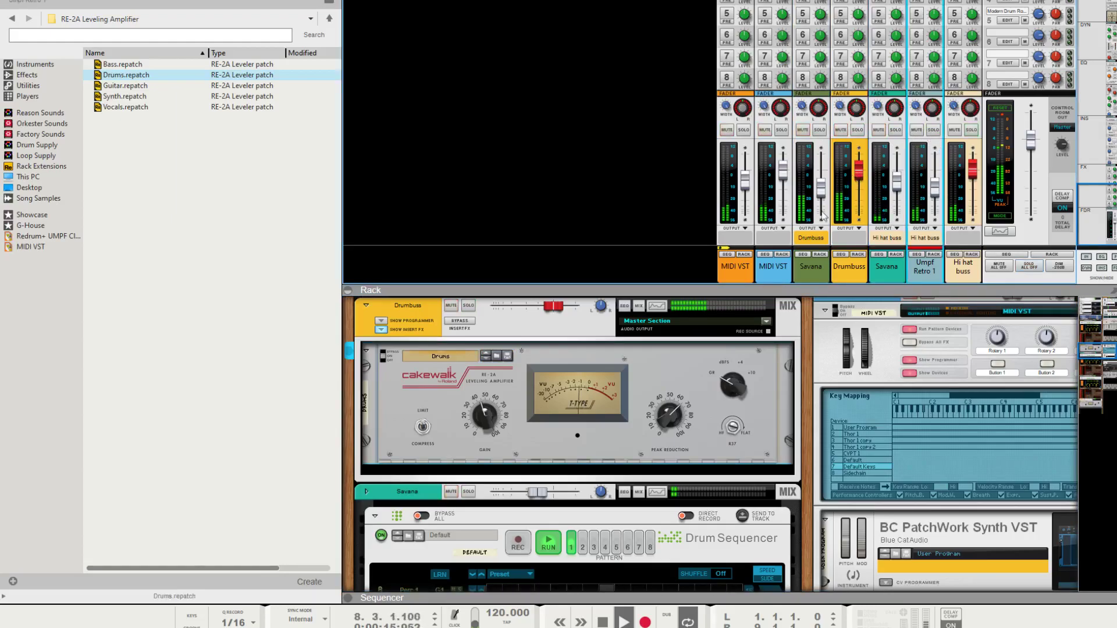
{"action": "left_click", "coordinate": [384, 363]}
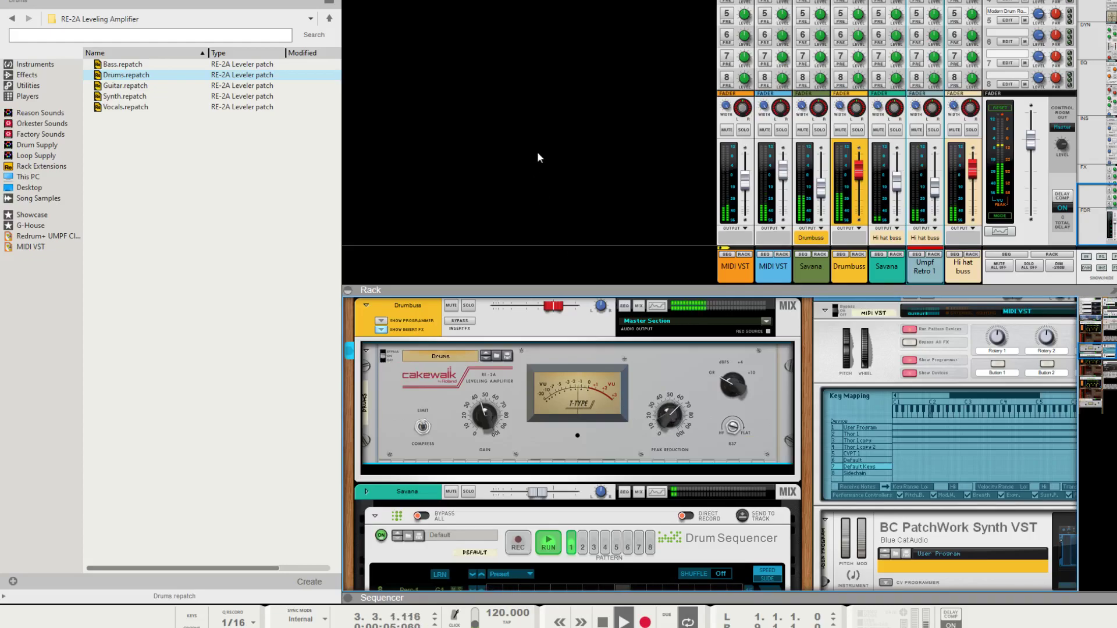
Step: Find the Antidote synthesizer among the instruments and add it to the empty rack space below the Synchronous effect
{"action": "scroll", "coordinate": [755, 456], "scroll_direction": "down", "scroll_amount": 15}
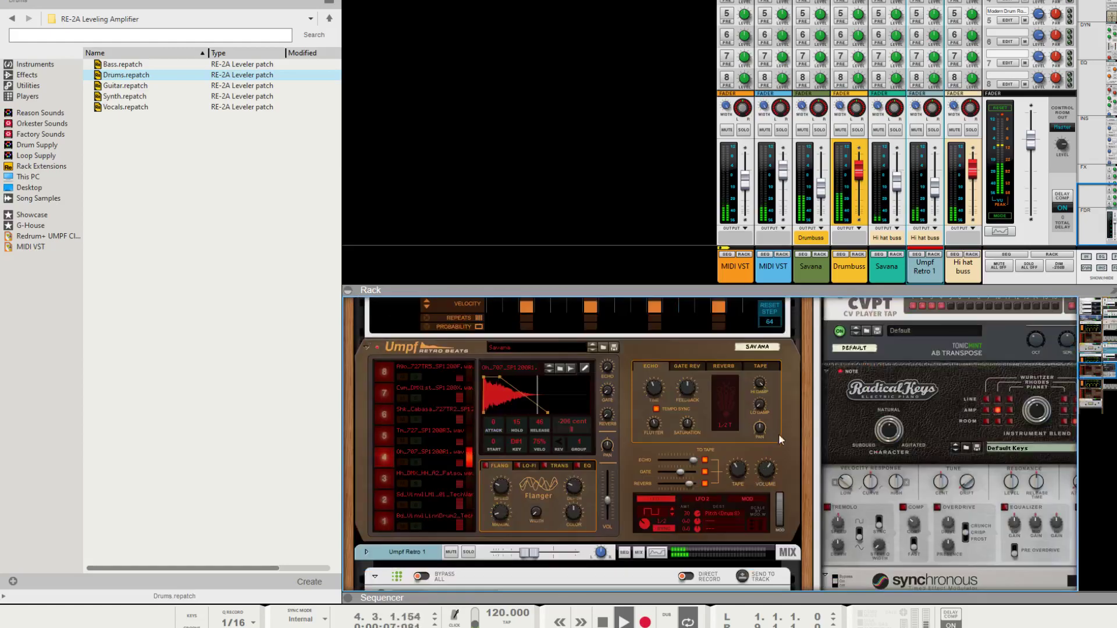
{"action": "scroll", "coordinate": [786, 340], "scroll_direction": "up", "scroll_amount": 8}
{"action": "scroll", "coordinate": [693, 457], "scroll_direction": "down", "scroll_amount": 8}
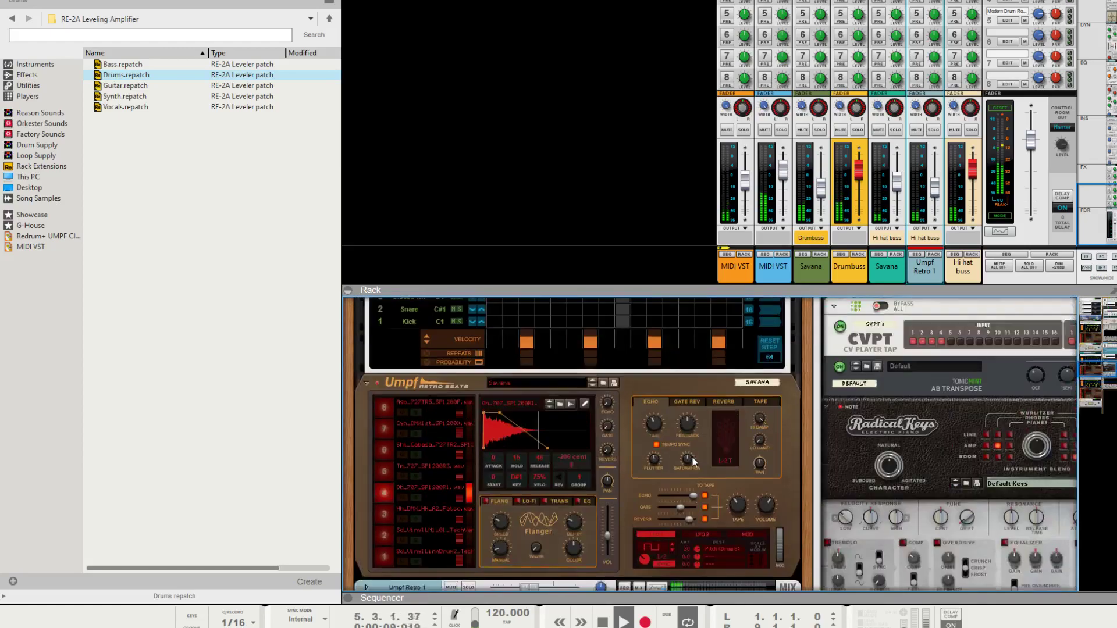
{"action": "scroll", "coordinate": [693, 457], "scroll_direction": "down", "scroll_amount": 4}
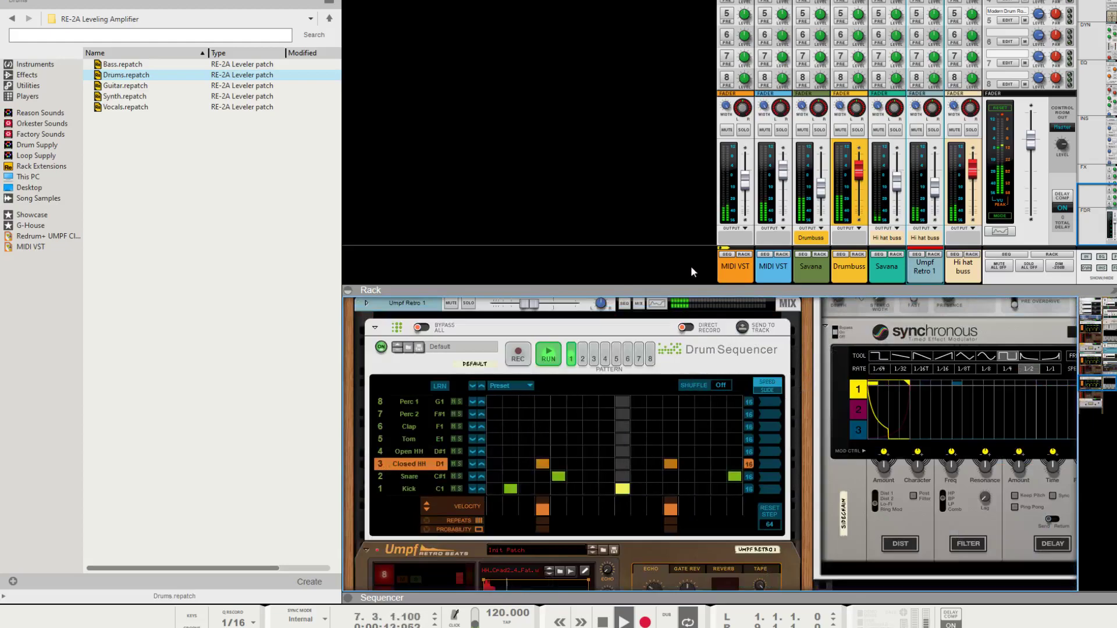
{"action": "scroll", "coordinate": [717, 504], "scroll_direction": "down", "scroll_amount": 5}
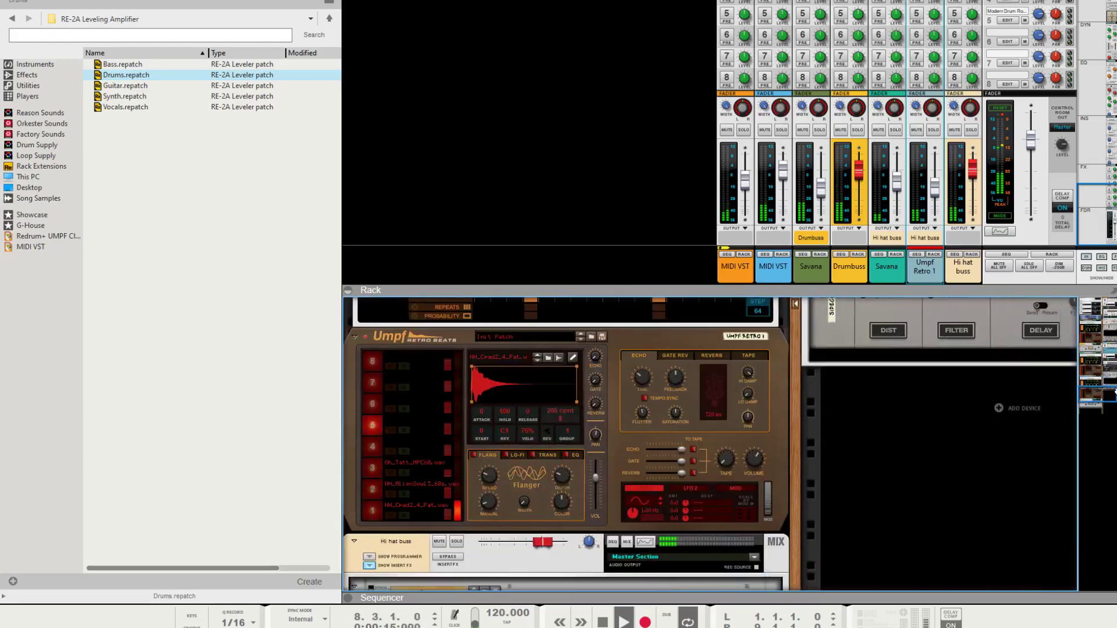
{"action": "scroll", "coordinate": [717, 505], "scroll_direction": "right", "scroll_amount": 5}
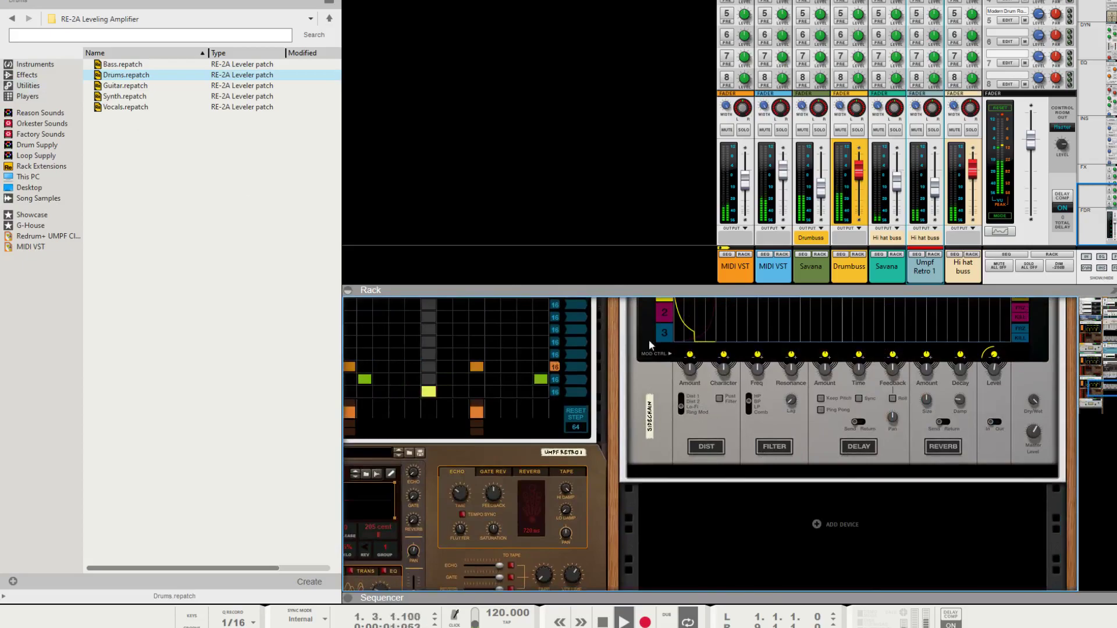
{"action": "scroll", "coordinate": [219, 243], "scroll_direction": "down", "scroll_amount": 15}
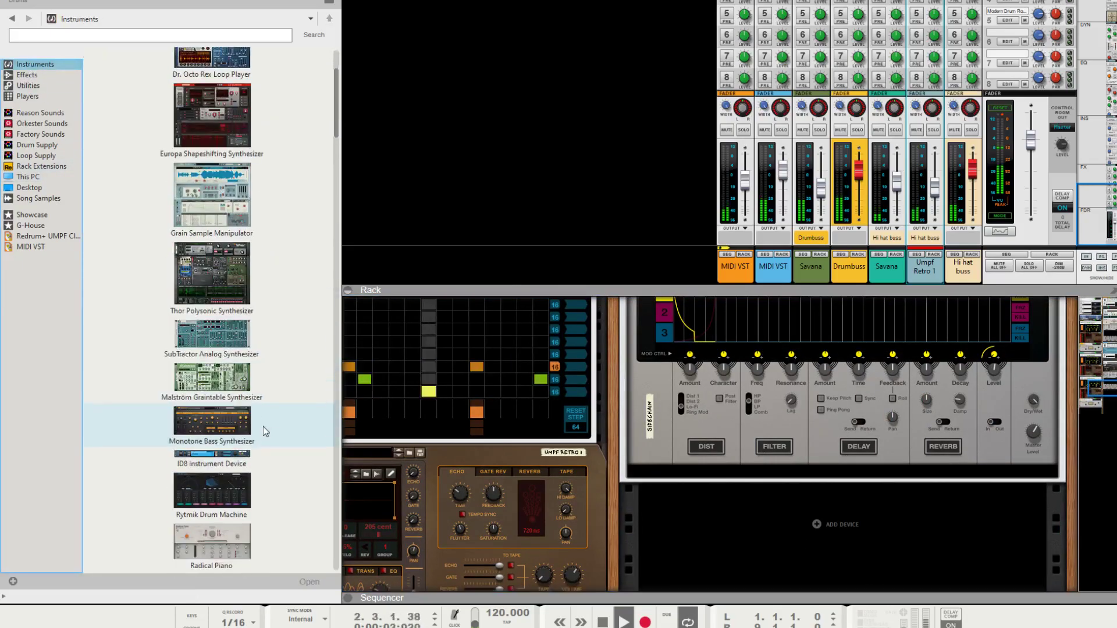
{"action": "scroll", "coordinate": [212, 463], "scroll_direction": "down", "scroll_amount": 10}
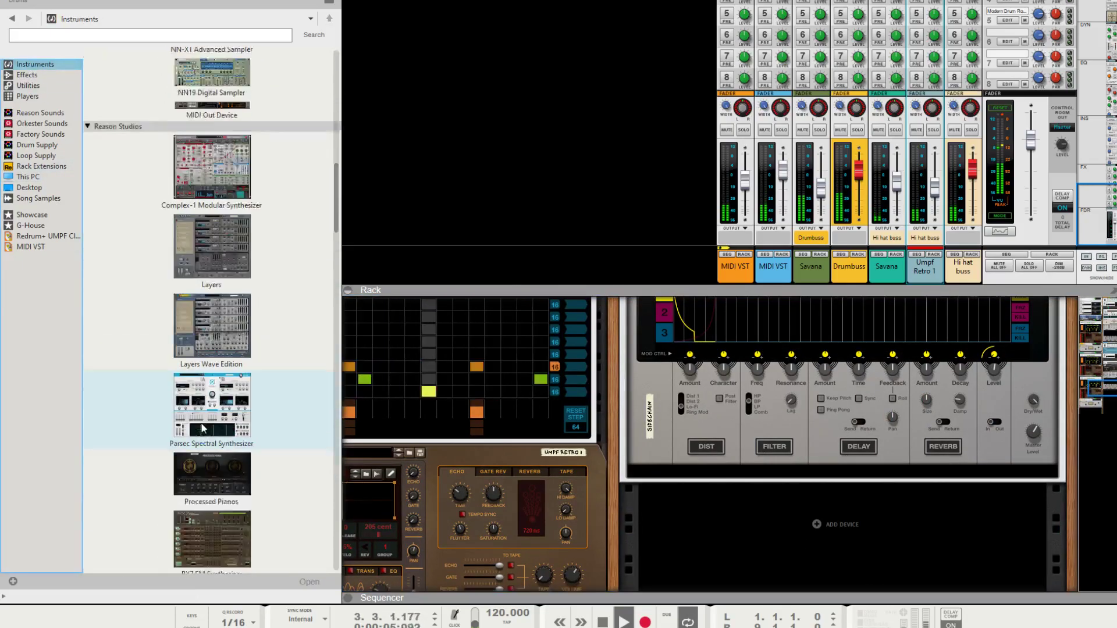
{"action": "scroll", "coordinate": [209, 459], "scroll_direction": "down", "scroll_amount": 15}
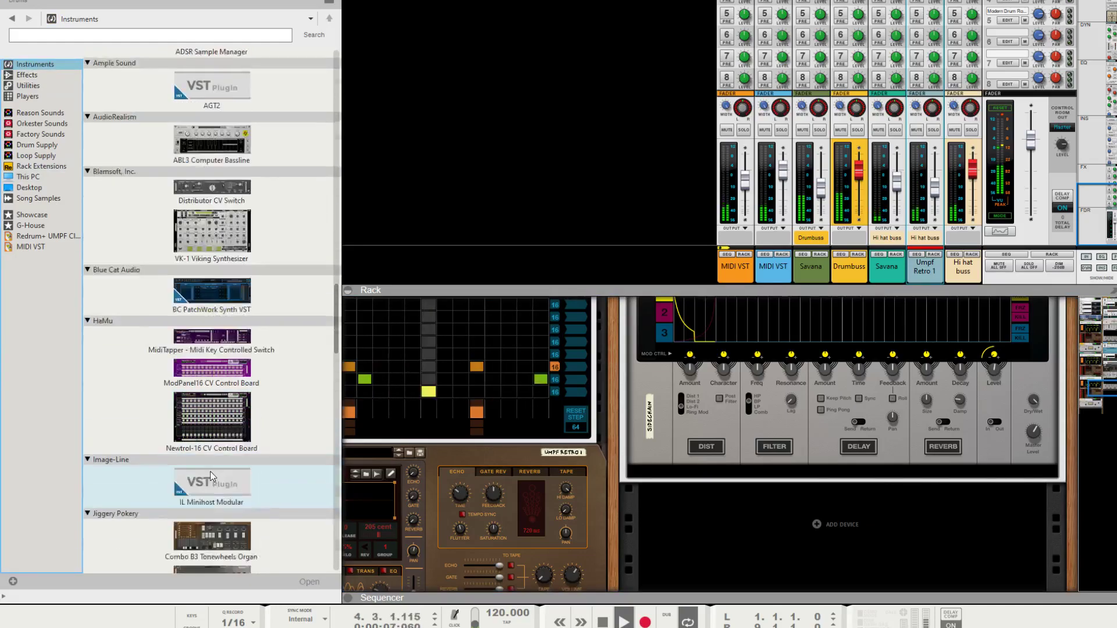
{"action": "scroll", "coordinate": [216, 474], "scroll_direction": "down", "scroll_amount": 15}
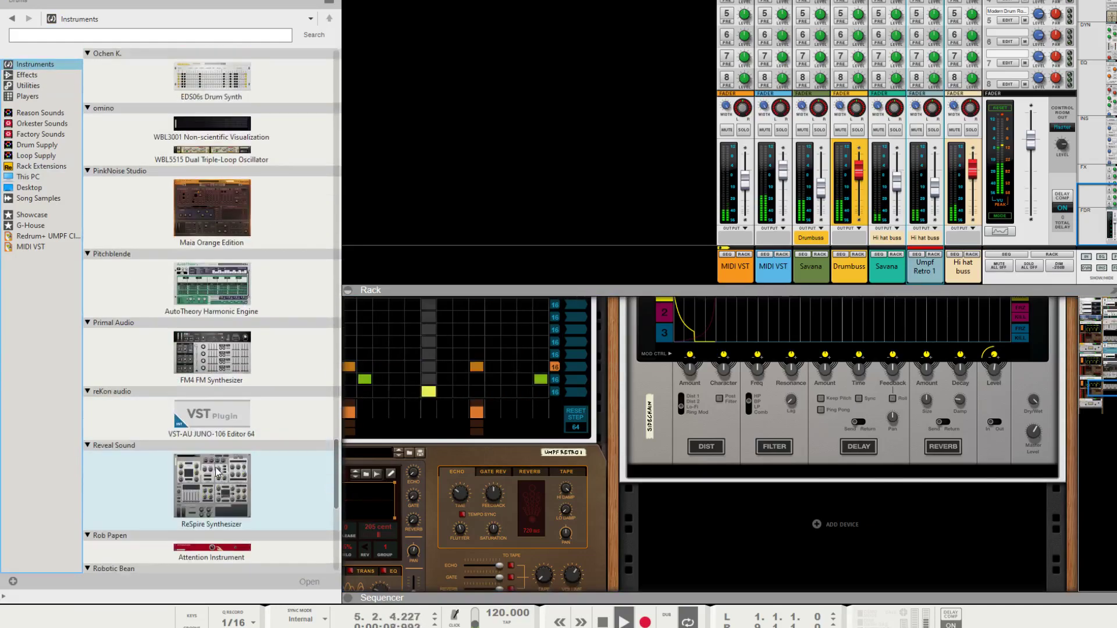
{"action": "left_click_drag", "start_coordinate": [212, 410], "coordinate": [762, 512]}
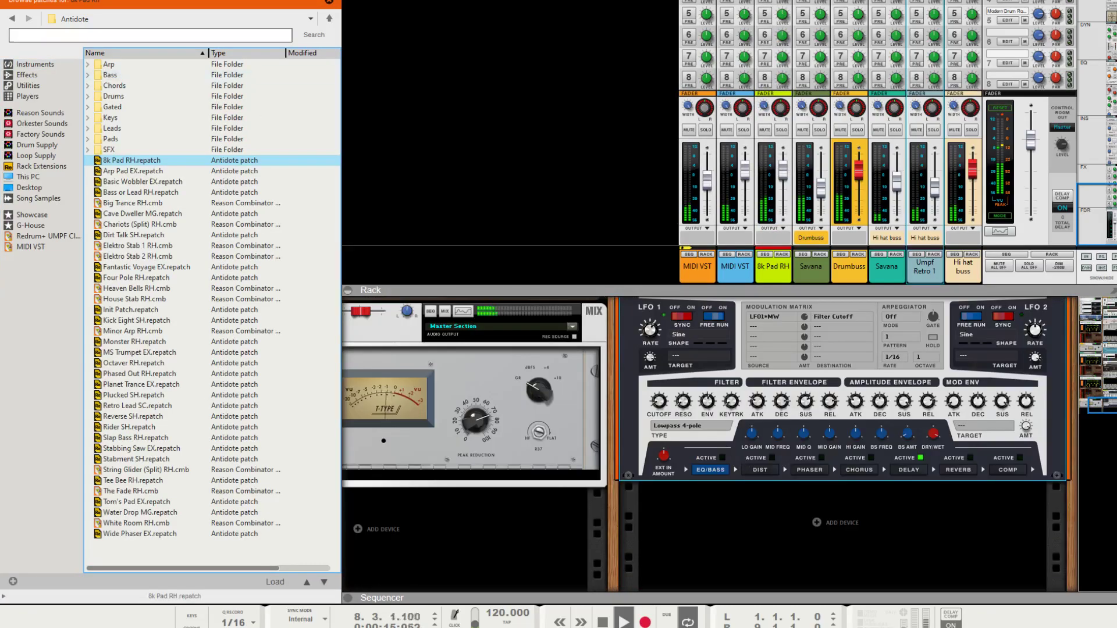
Step: Load the Deep Bass SC patch from the Bass folder into Antidote
{"action": "left_click", "coordinate": [90, 76]}
{"action": "left_click", "coordinate": [90, 76]}
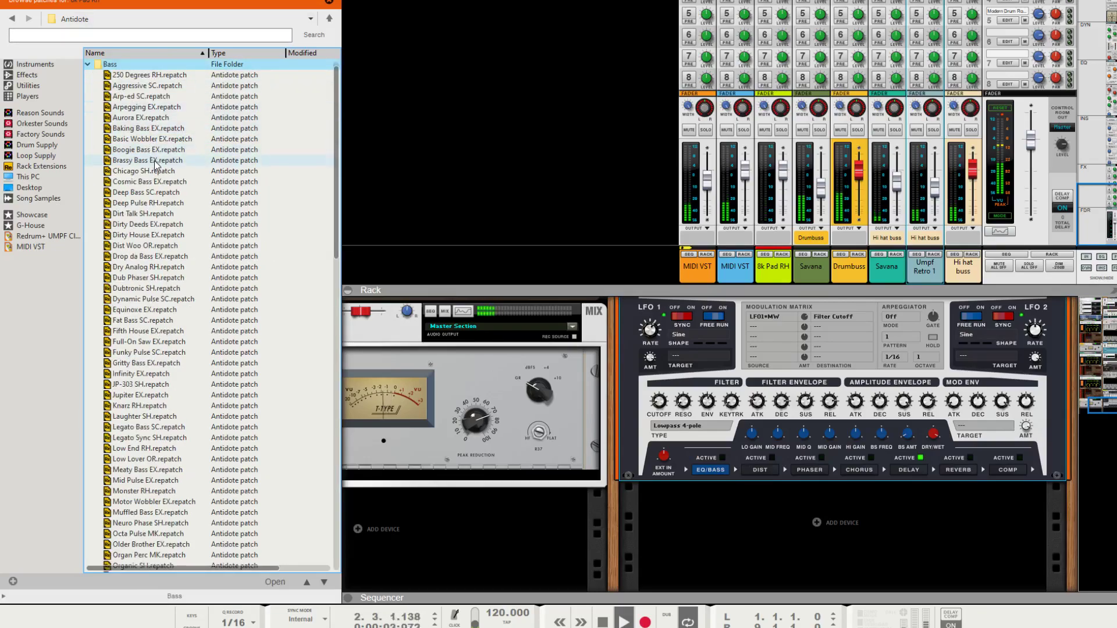
{"action": "left_click", "coordinate": [148, 192]}
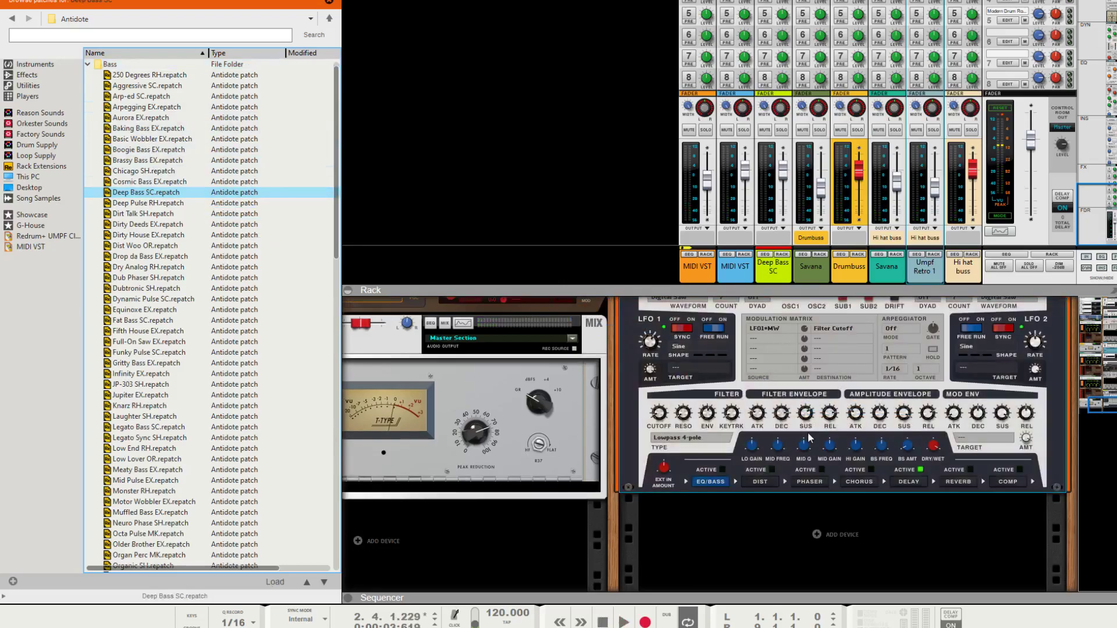
Step: Add the Scales & Chords player to the Deep Bass SC Antidote device
{"action": "left_click", "coordinate": [35, 97]}
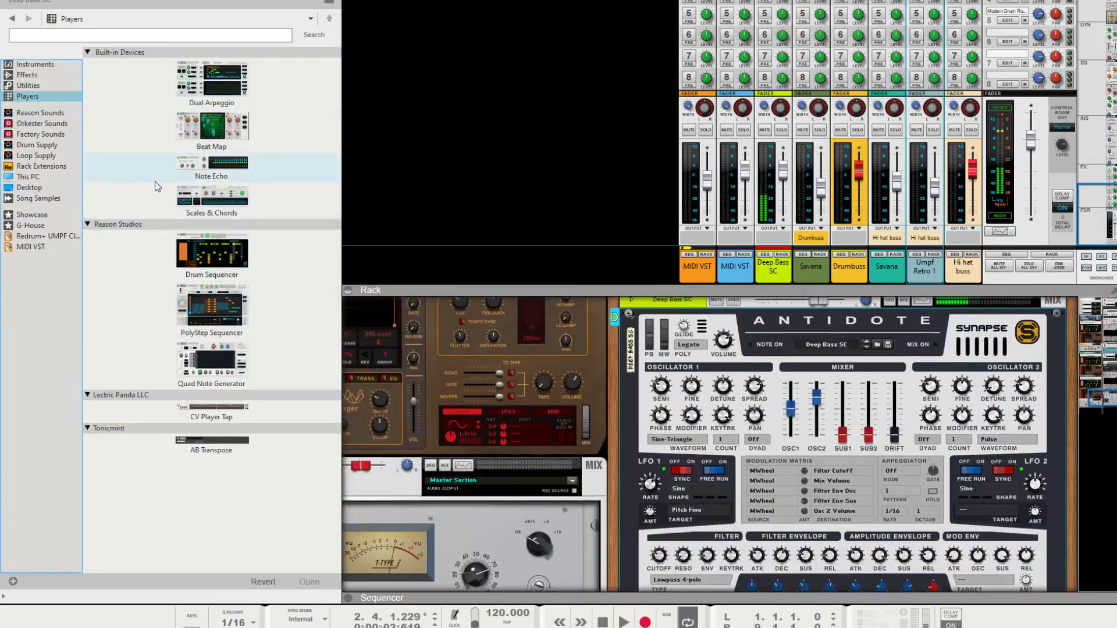
{"action": "left_click", "coordinate": [198, 201]}
{"action": "left_click_drag", "start_coordinate": [747, 378], "coordinate": [742, 384]}
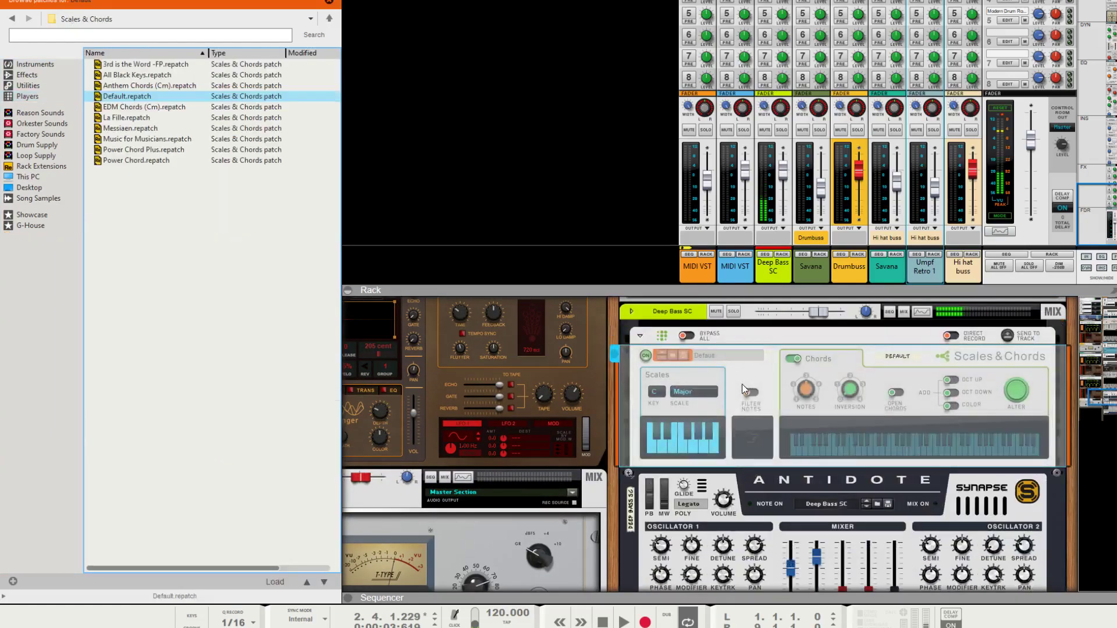
Step: Set the Scales & Chords key to A and its scale to Minor
{"action": "left_click", "coordinate": [666, 399]}
{"action": "left_click", "coordinate": [675, 520]}
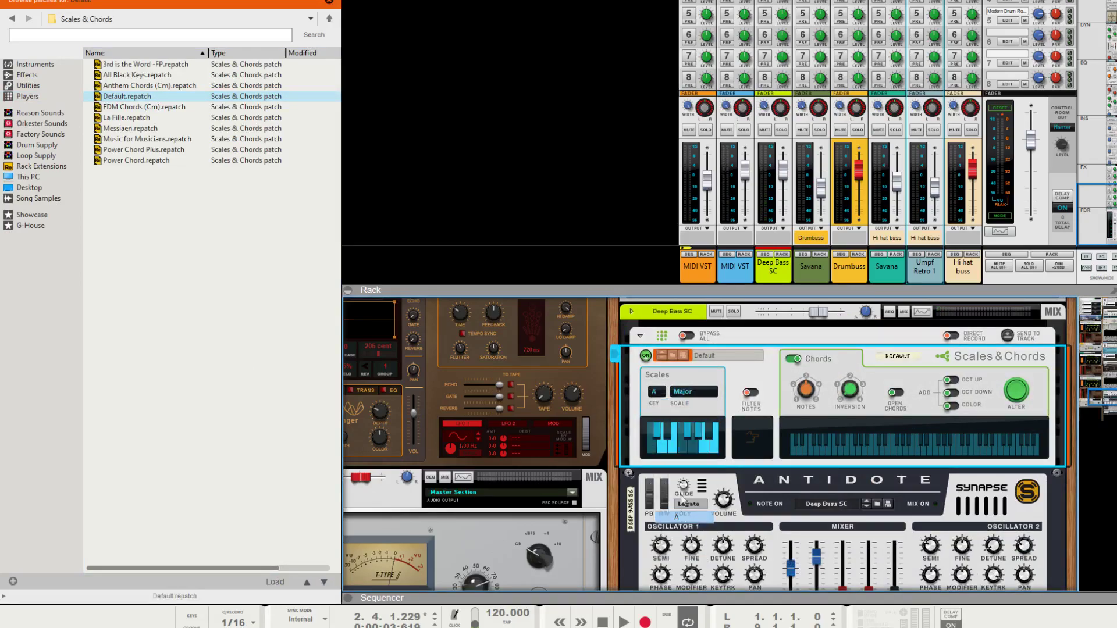
{"action": "left_click", "coordinate": [682, 395]}
{"action": "left_click", "coordinate": [709, 424]}
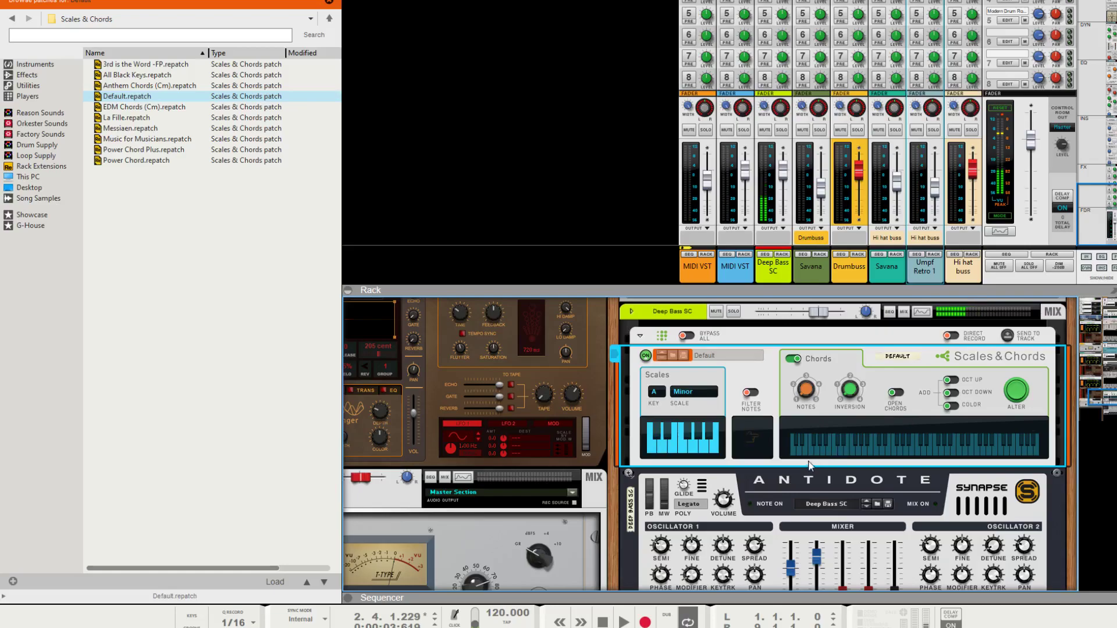
{"action": "right_click", "coordinate": [804, 483]}
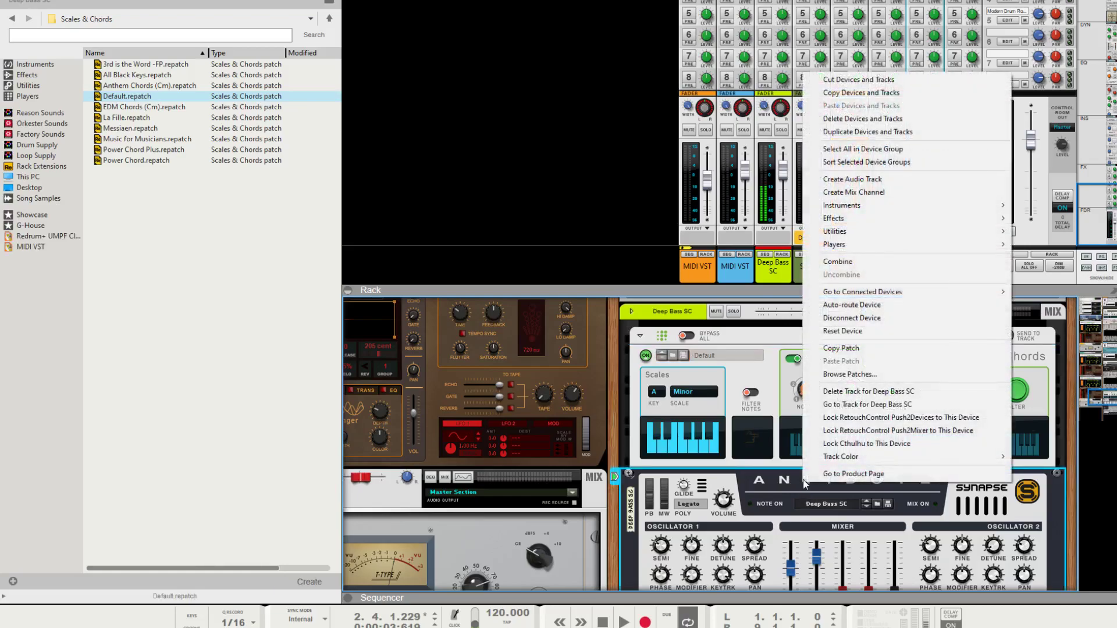
{"action": "left_click", "coordinate": [775, 462]}
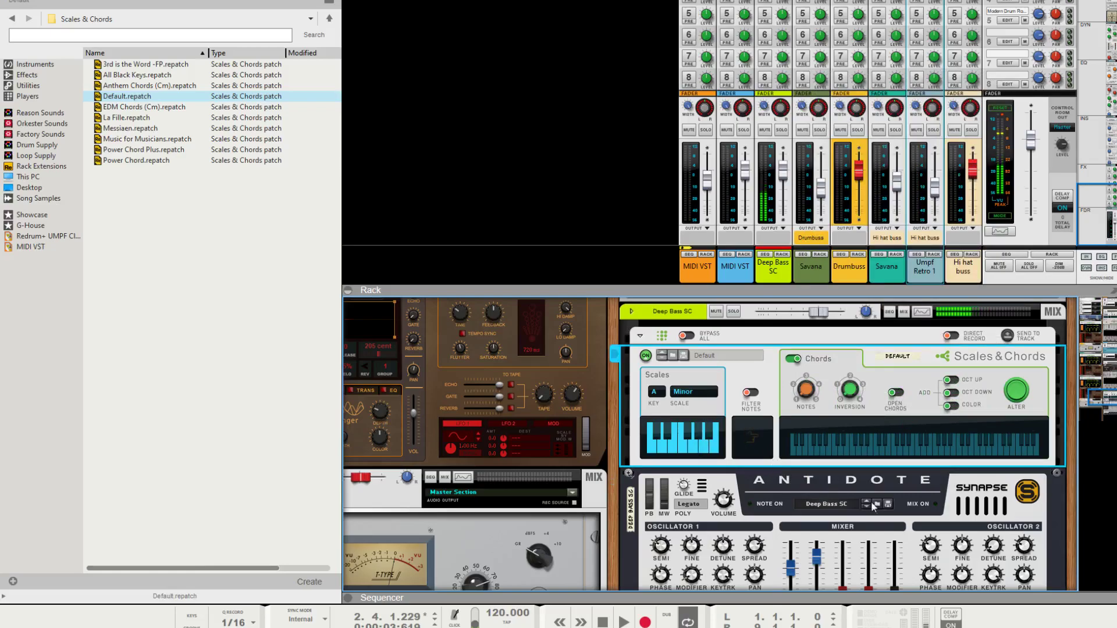
Step: Lower the Deep Bass SC channel level to -12.63 dB during playback
{"action": "scroll", "coordinate": [756, 482], "scroll_direction": "down", "scroll_amount": 3}
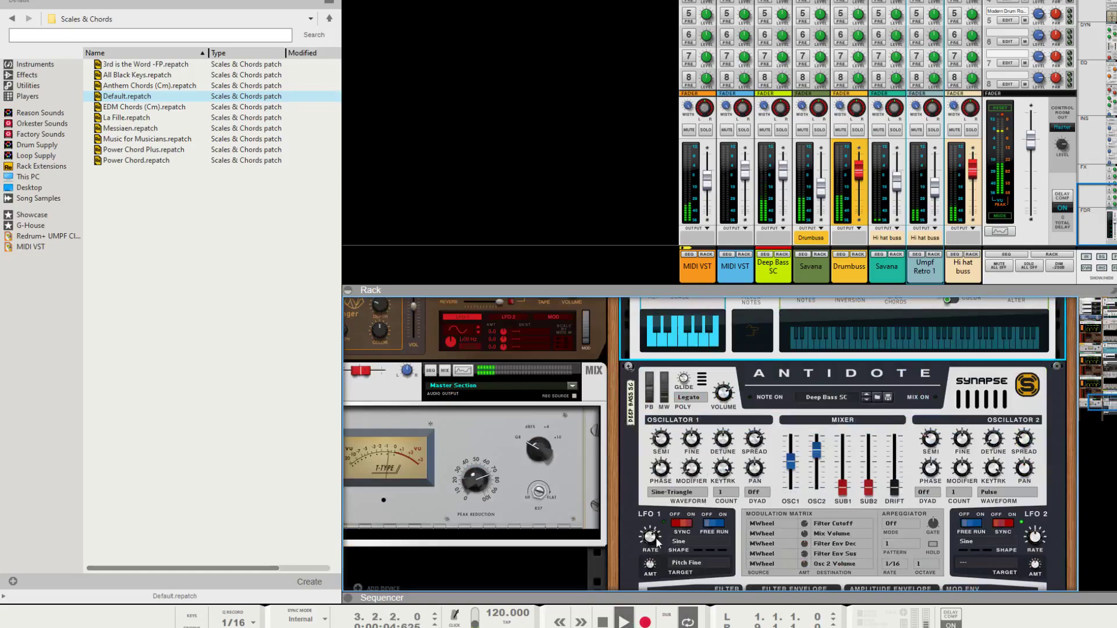
{"action": "scroll", "coordinate": [658, 541], "scroll_direction": "down", "scroll_amount": 1}
{"action": "scroll", "coordinate": [844, 408], "scroll_direction": "up", "scroll_amount": 5}
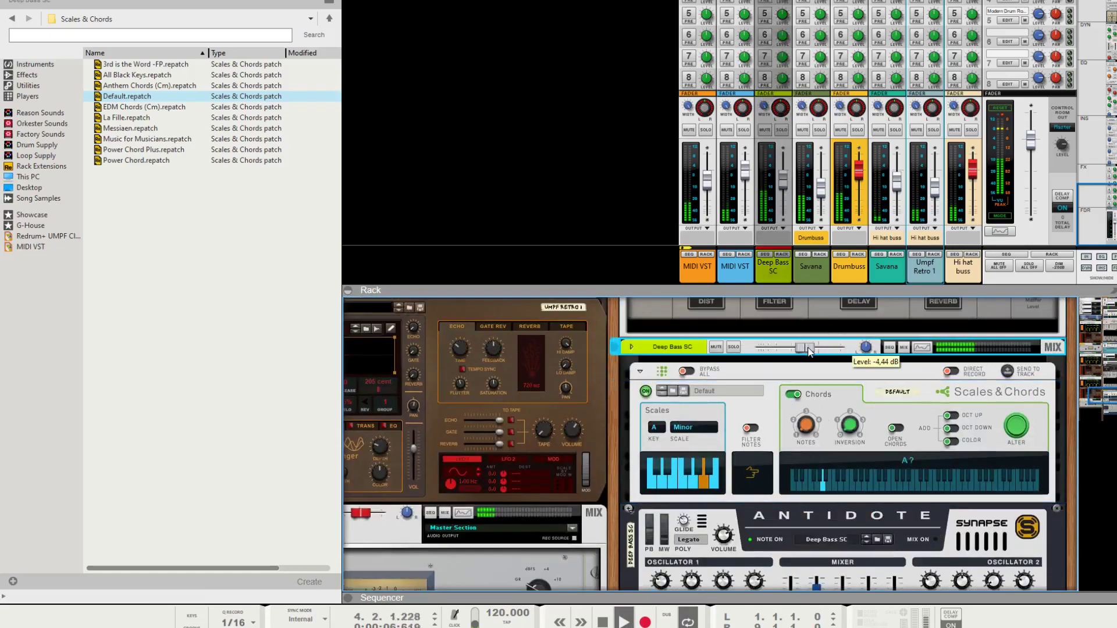
{"action": "left_click_drag", "start_coordinate": [808, 351], "coordinate": [799, 353]}
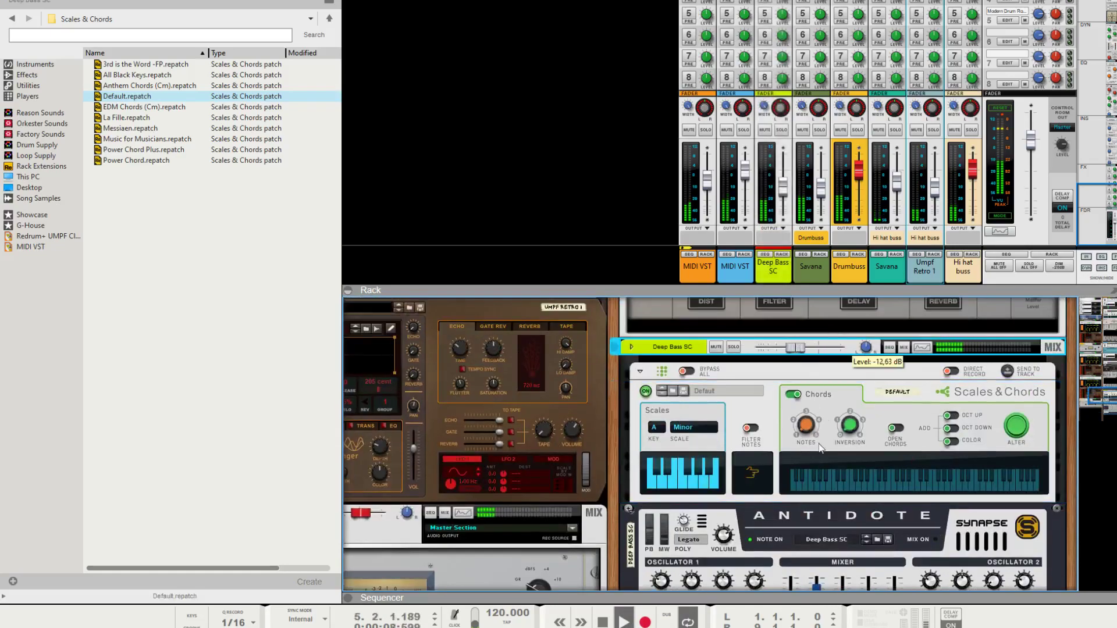
Step: Select the Deep Bass SC mixer channel, then stop playback and return the song position to the start
{"action": "scroll", "coordinate": [821, 447], "scroll_direction": "down", "scroll_amount": 10}
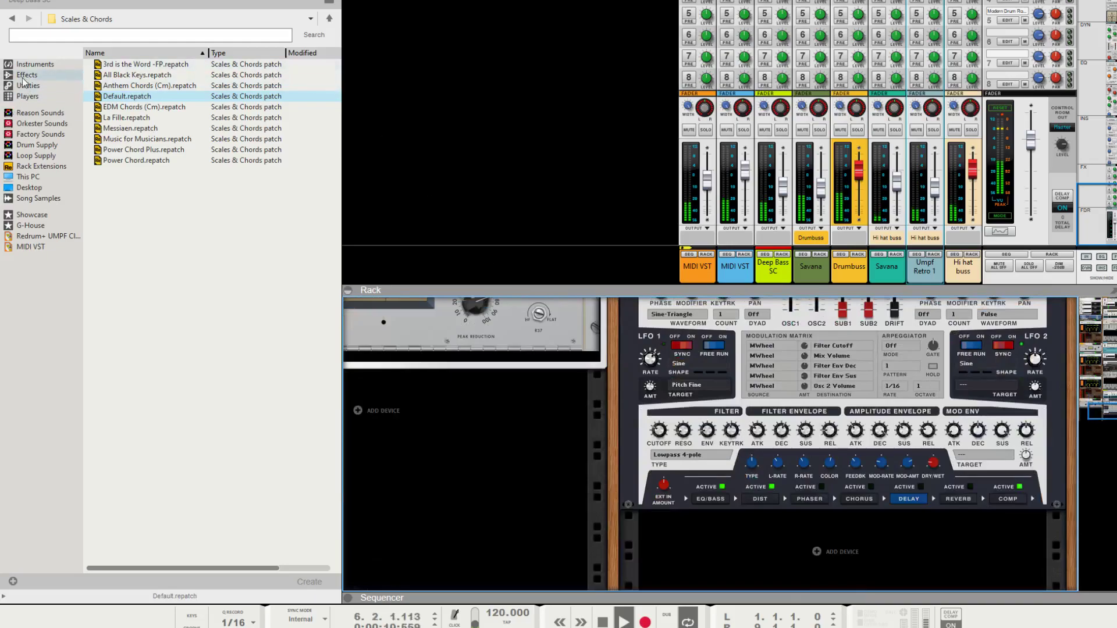
{"action": "left_click", "coordinate": [662, 431]}
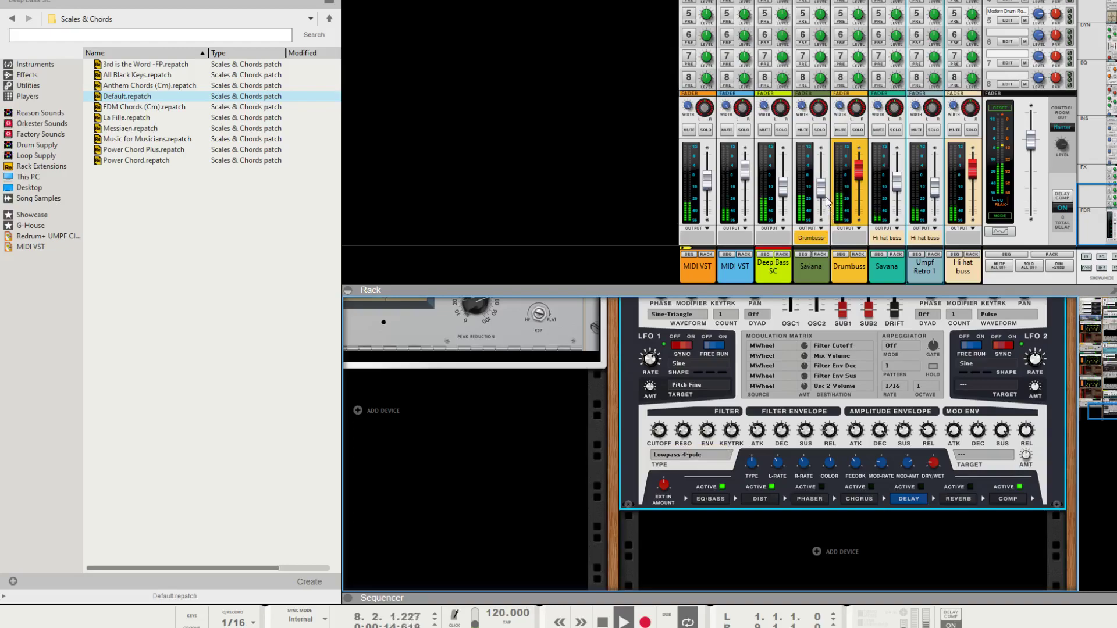
{"action": "left_click", "coordinate": [784, 196]}
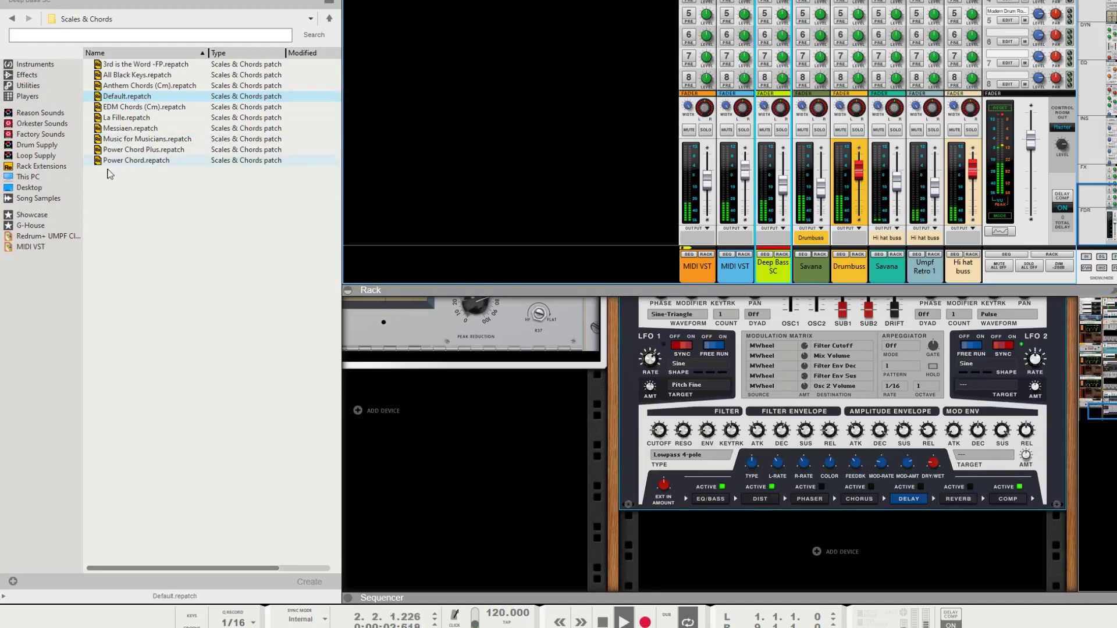
{"action": "left_click", "coordinate": [602, 621]}
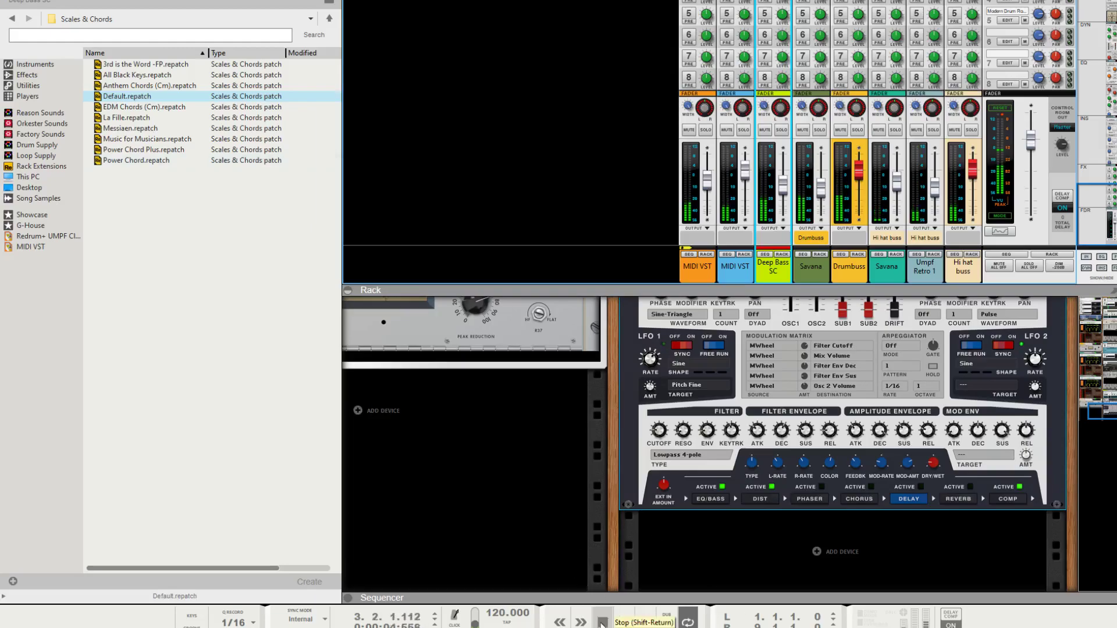
{"action": "left_click", "coordinate": [602, 621]}
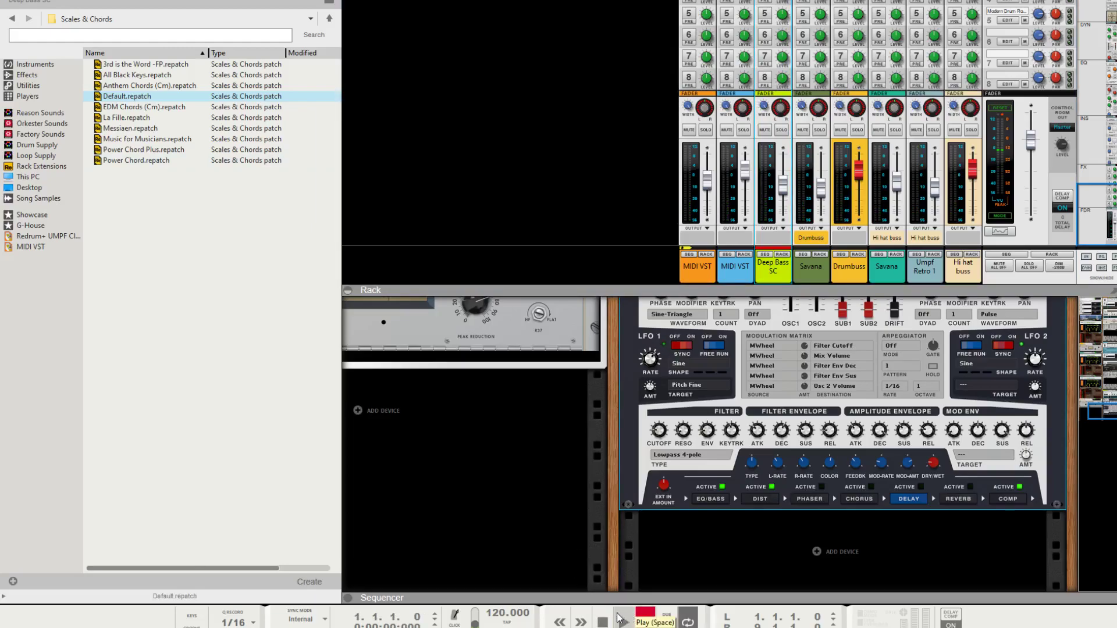
Step: Record an eight-bar bass part on the Deep Bass SC track and show the take in the sequencer
{"action": "left_click", "coordinate": [620, 619]}
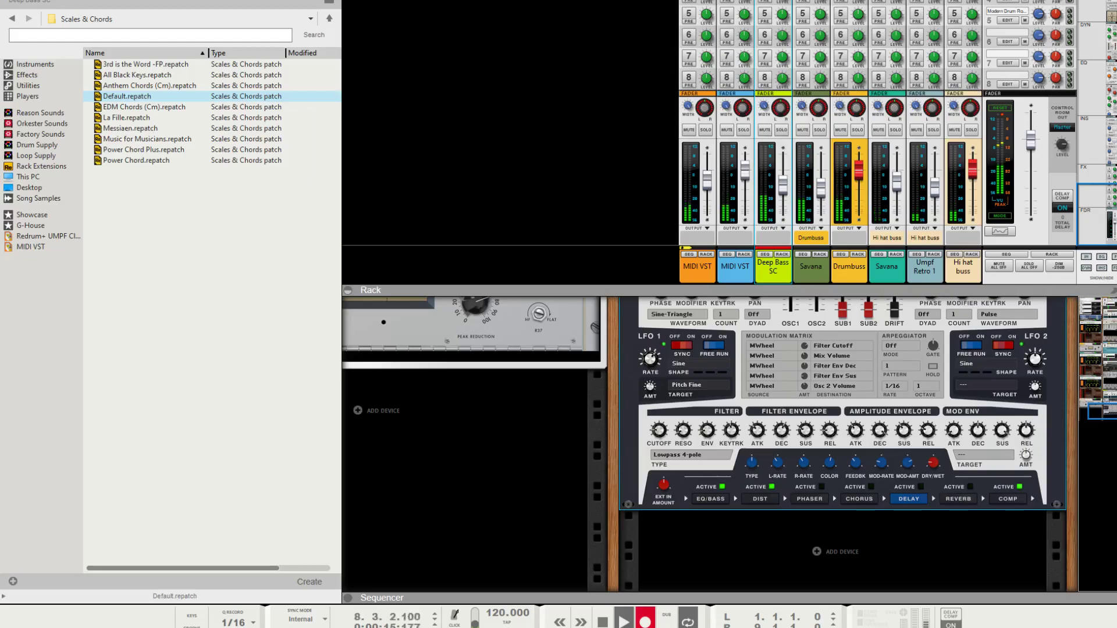
{"action": "key", "text": "space"}
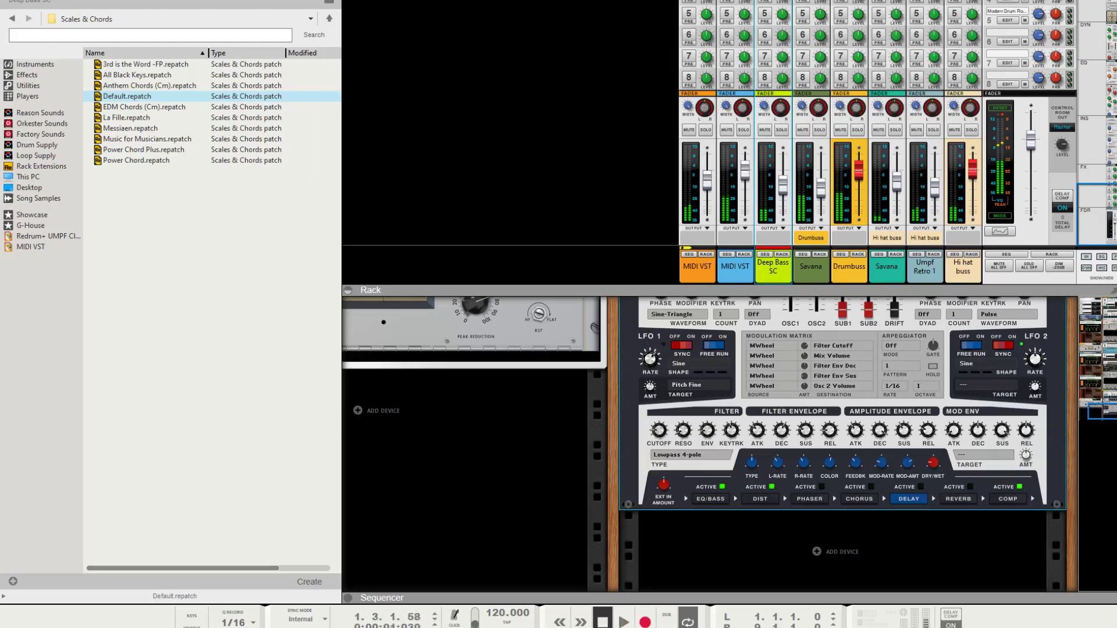
{"action": "key", "text": "F5"}
{"action": "key", "text": "F5"}
{"action": "key", "text": "F7"}
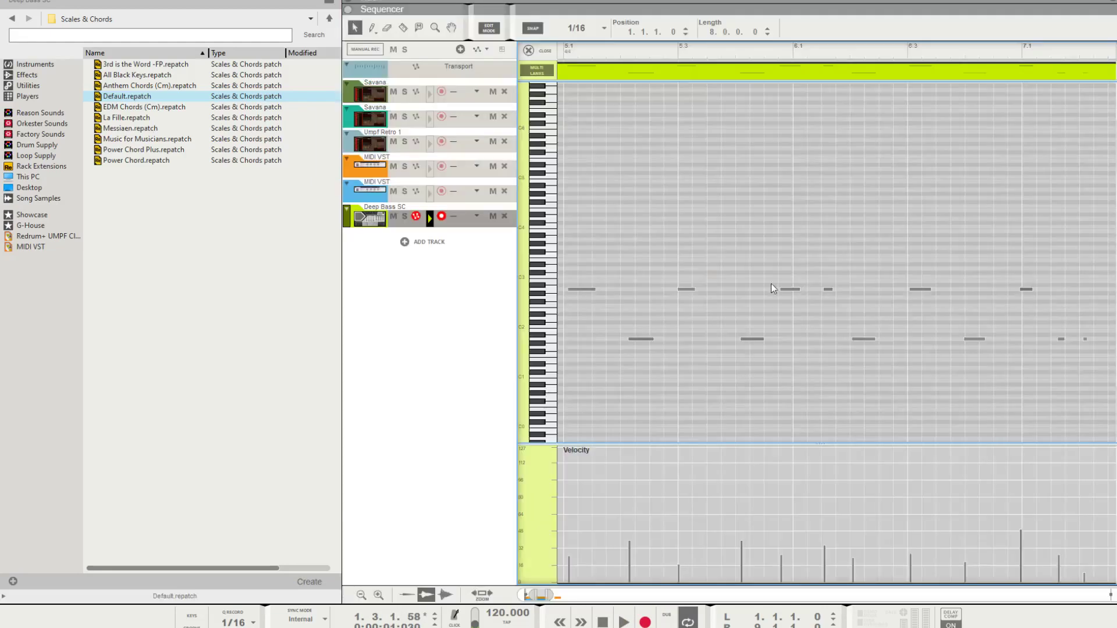
Step: Quantize the recorded Deep Bass SC notes and play the part back in the arrangement view
{"action": "right_click", "coordinate": [739, 64]}
{"action": "left_click", "coordinate": [750, 324]}
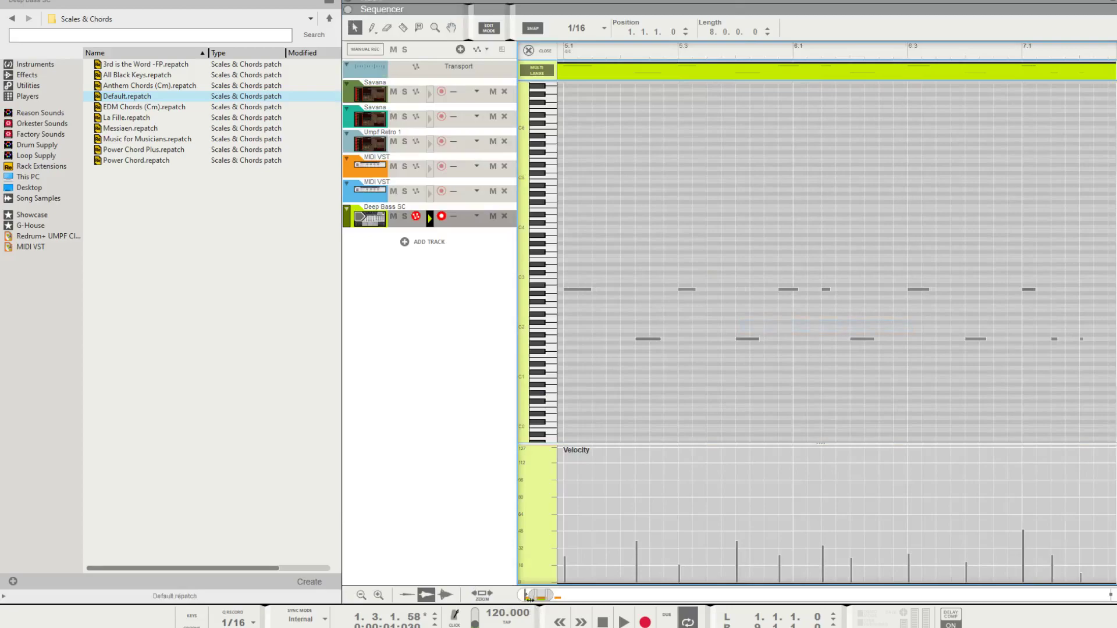
{"action": "left_click_drag", "start_coordinate": [530, 598], "coordinate": [522, 598]}
{"action": "key", "text": "space"}
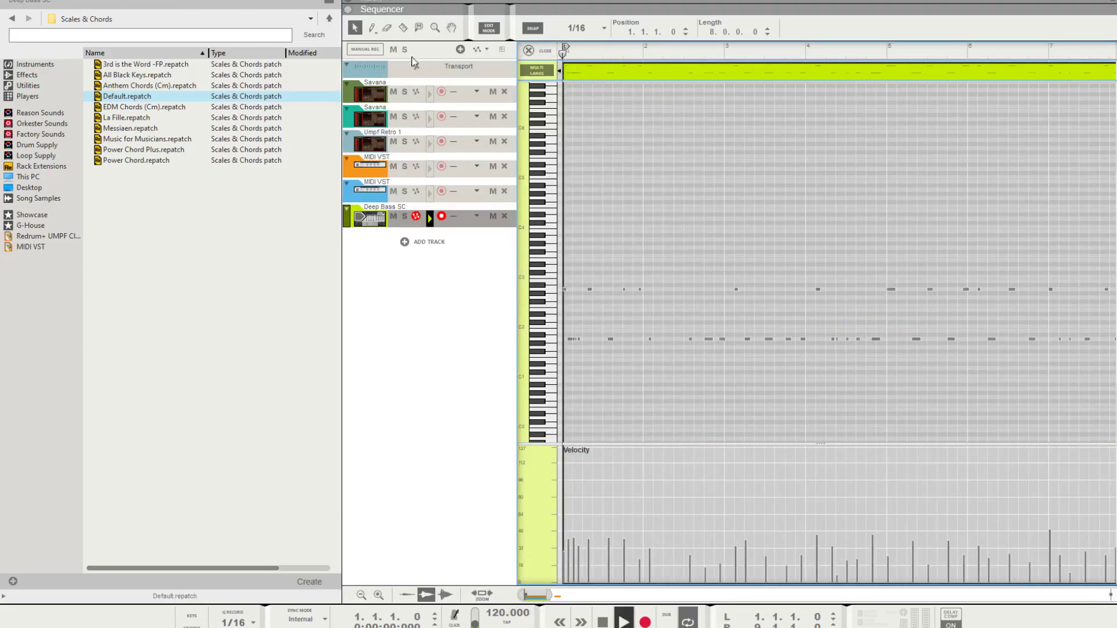
{"action": "key", "text": "Tab"}
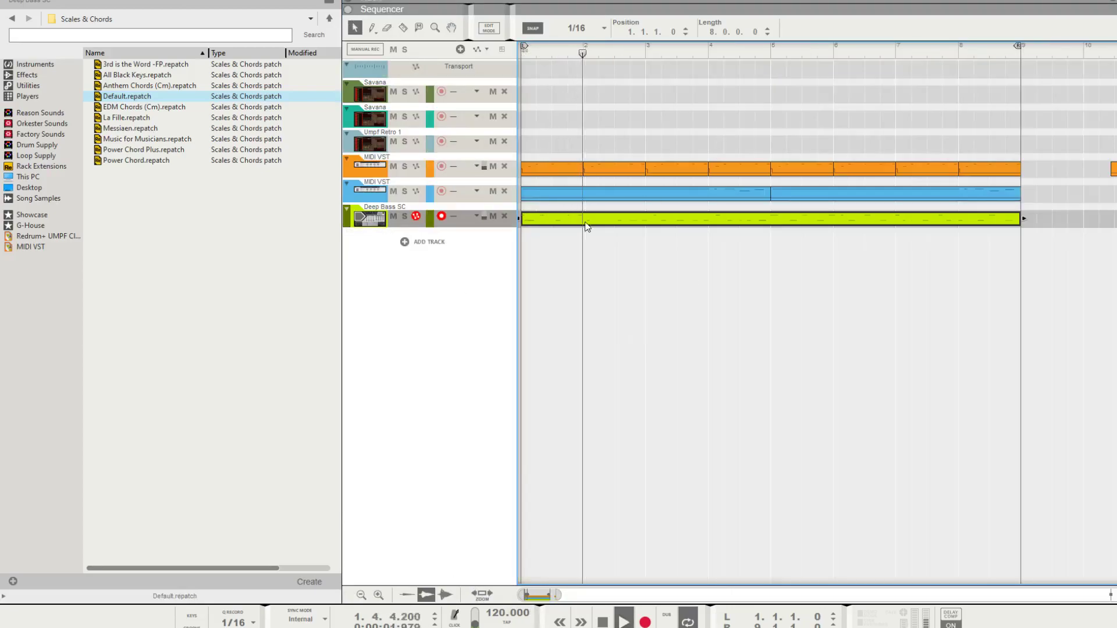
Step: Trim the start of the Deep Bass SC clip to bar 3, and extend it back to bar 1
{"action": "left_click_drag", "start_coordinate": [522, 219], "coordinate": [646, 227]}
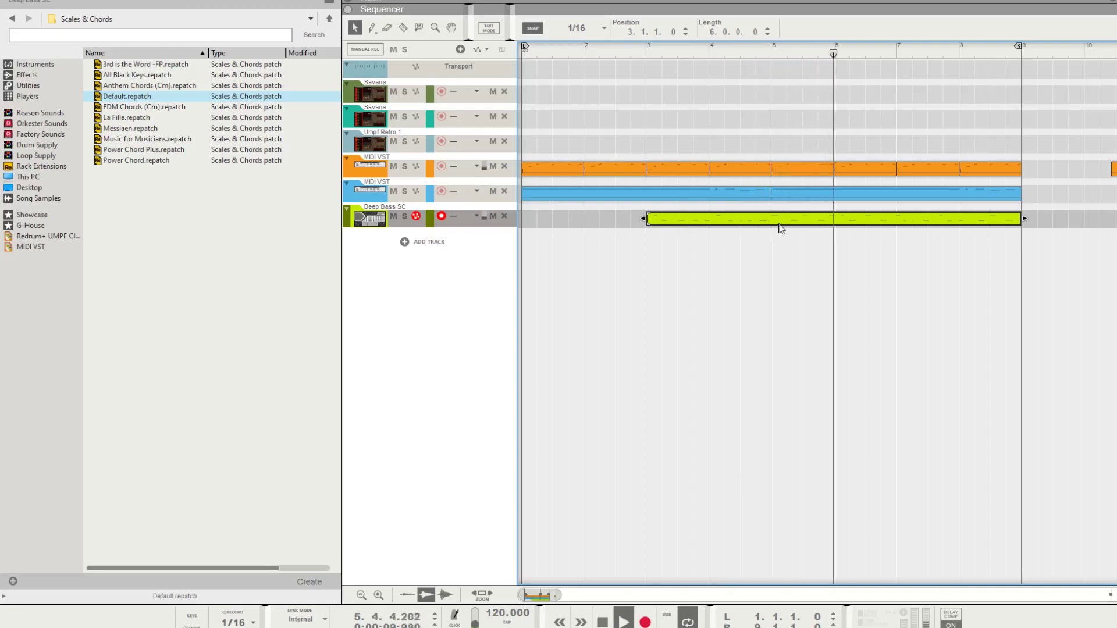
{"action": "left_click_drag", "start_coordinate": [644, 219], "coordinate": [530, 220]}
Step: Set the sequencer snap to Bar and split the Deep Bass SC clip at bars 2, 3, 4 and 5
{"action": "left_click", "coordinate": [600, 28]}
{"action": "left_click", "coordinate": [594, 56]}
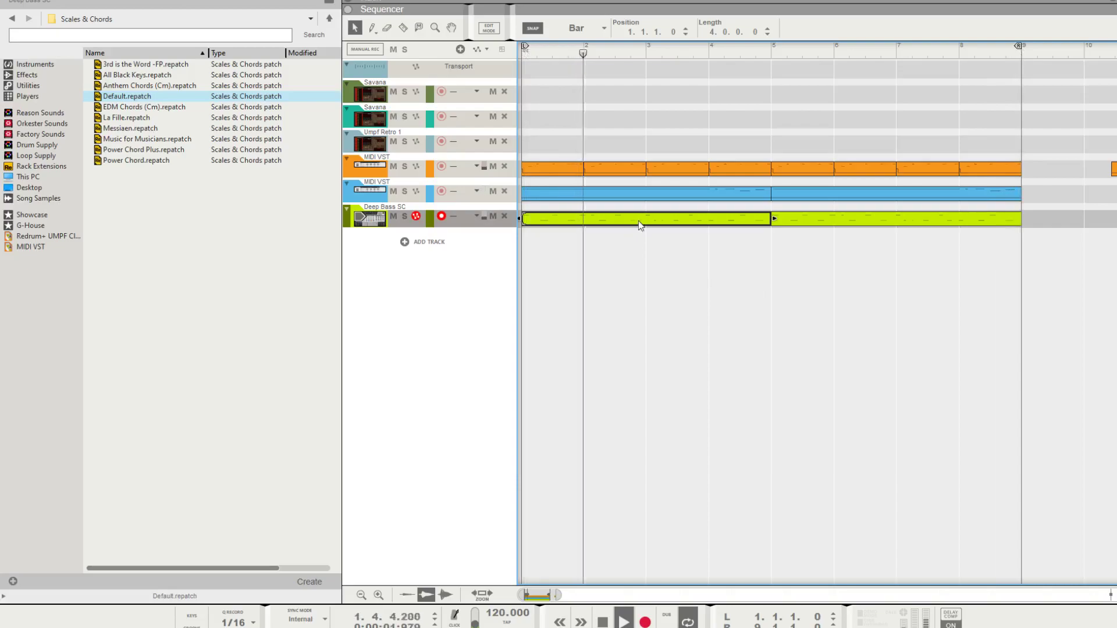
{"action": "key", "text": "r"}
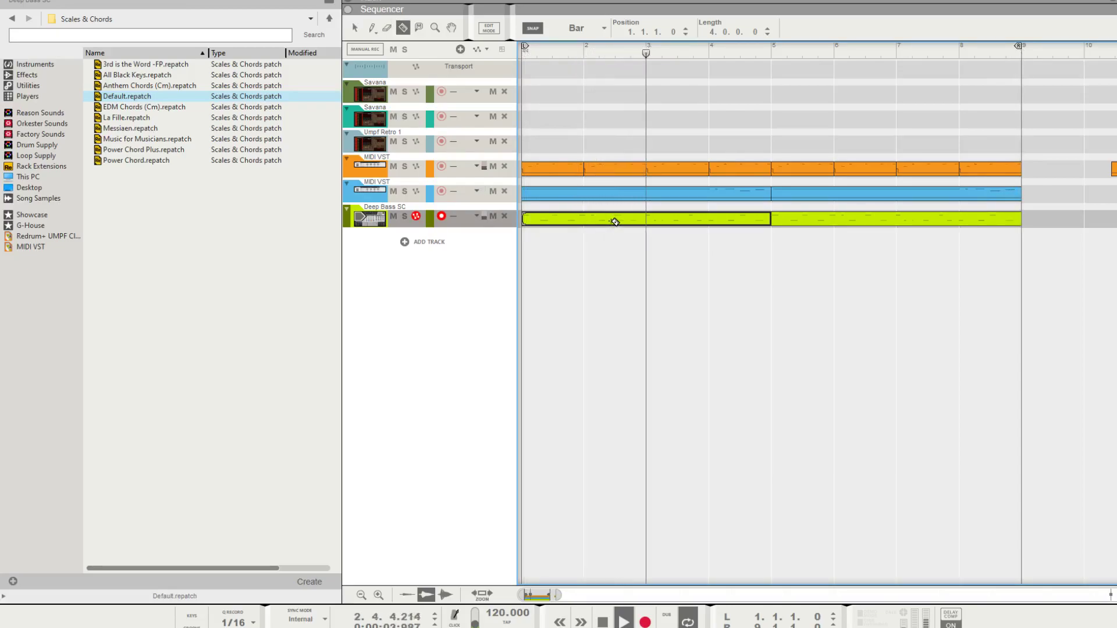
{"action": "left_click", "coordinate": [645, 219]}
{"action": "key", "text": "q"}
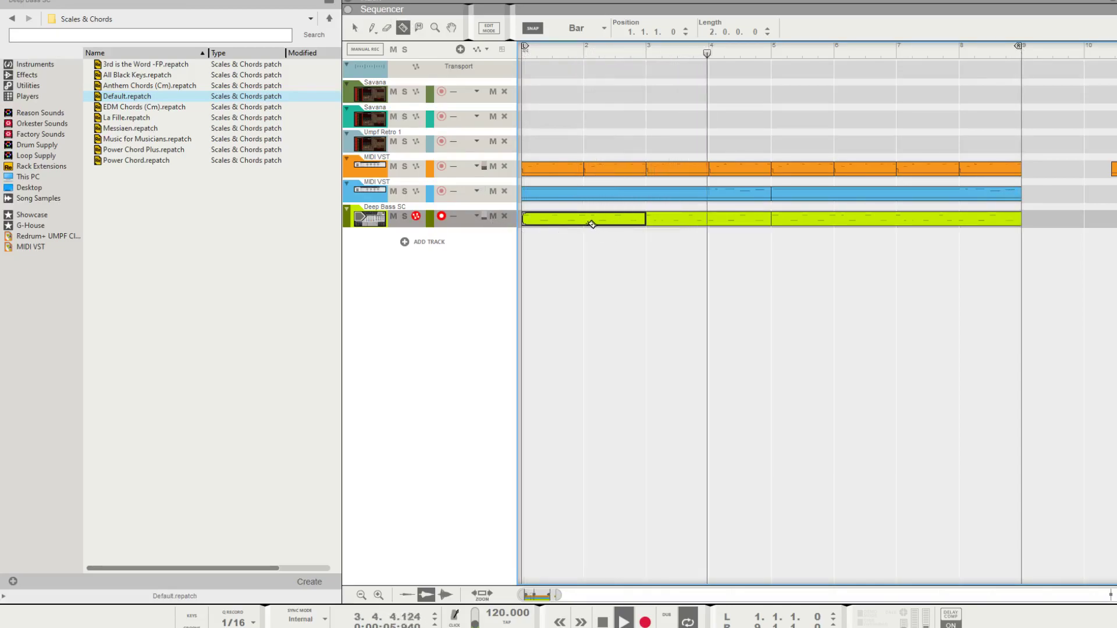
{"action": "left_click", "coordinate": [583, 219], "text": "alt"}
{"action": "left_click", "coordinate": [704, 221], "text": "alt"}
{"action": "left_click", "coordinate": [704, 221]}
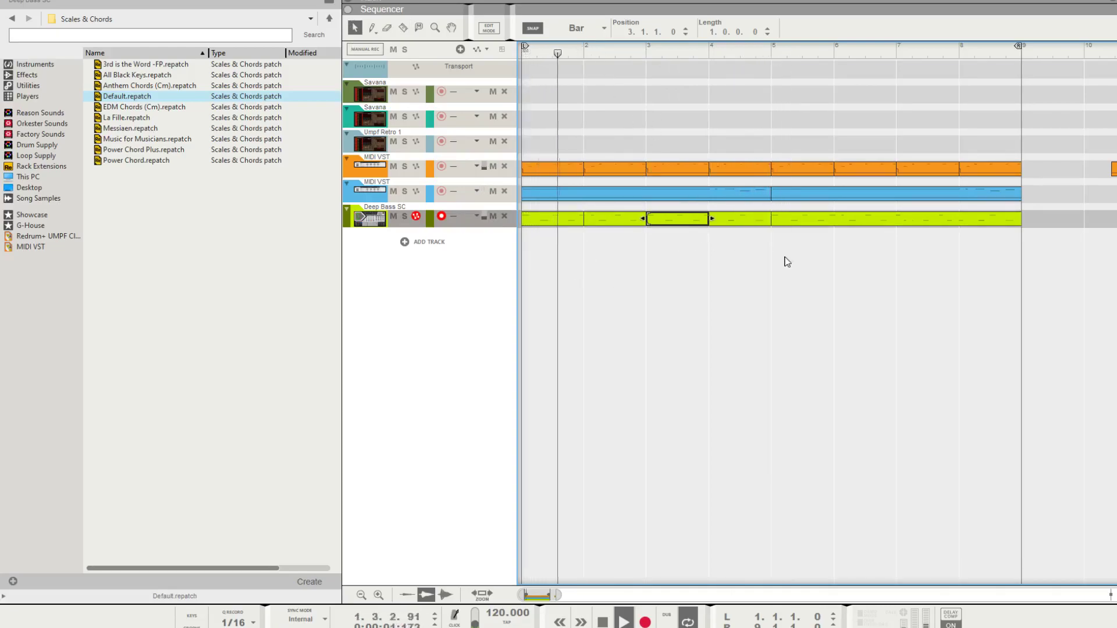
Step: Add the Audiomatic Retro Transformer effect below the Deep Bass SC Antidote in the rack
{"action": "key", "text": "F5"}
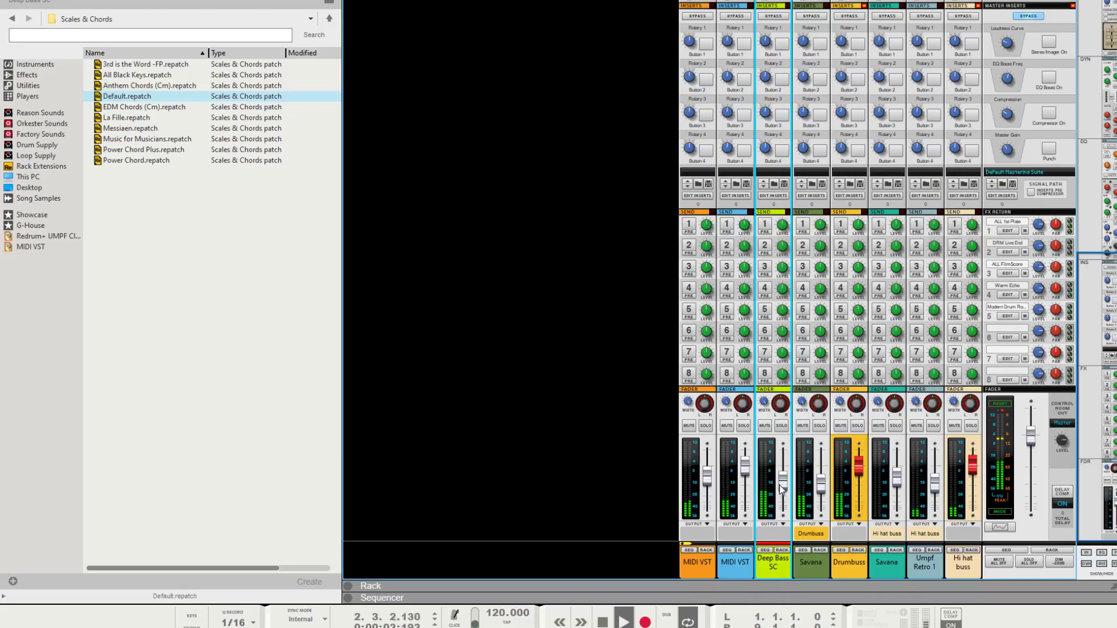
{"action": "key", "text": "F6"}
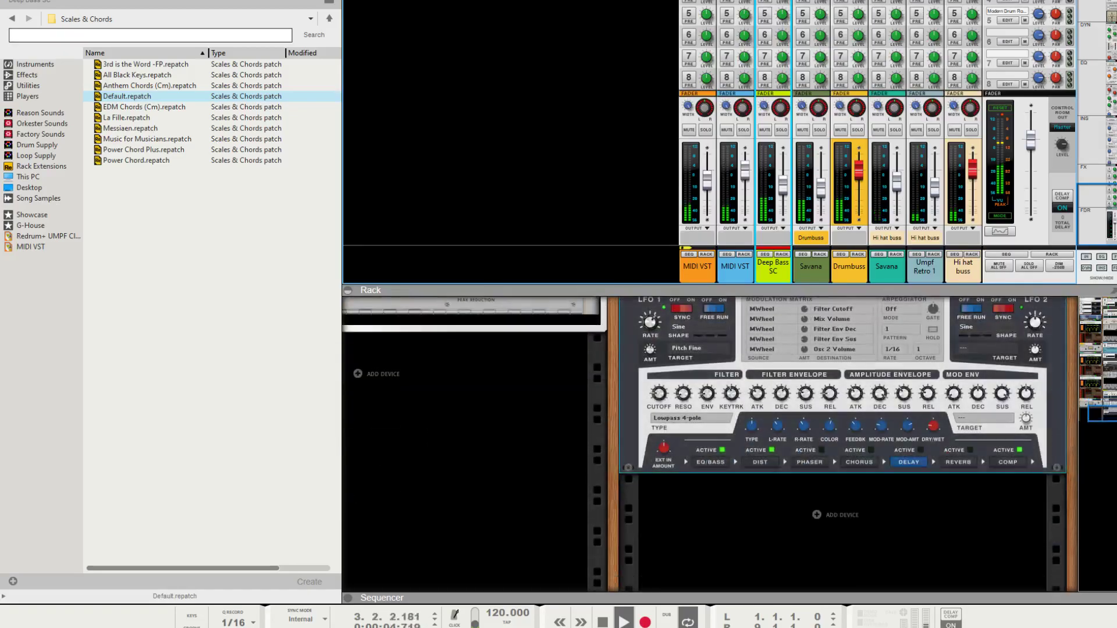
{"action": "left_click", "coordinate": [27, 74]}
{"action": "left_click_drag", "start_coordinate": [212, 433], "coordinate": [840, 470]}
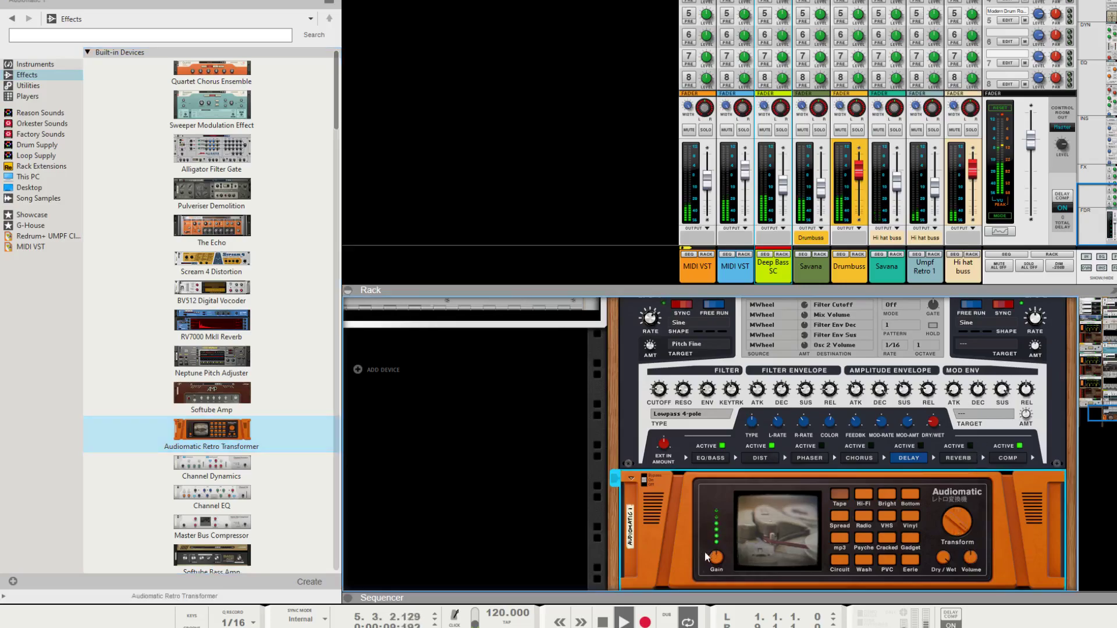
Step: Add a Synchronous Effect Modulator below the Audiomatic and load its Sidechain patch from the Pumping folder
{"action": "scroll", "coordinate": [732, 451], "scroll_direction": "down", "scroll_amount": 3}
{"action": "scroll", "coordinate": [187, 336], "scroll_direction": "down", "scroll_amount": 5}
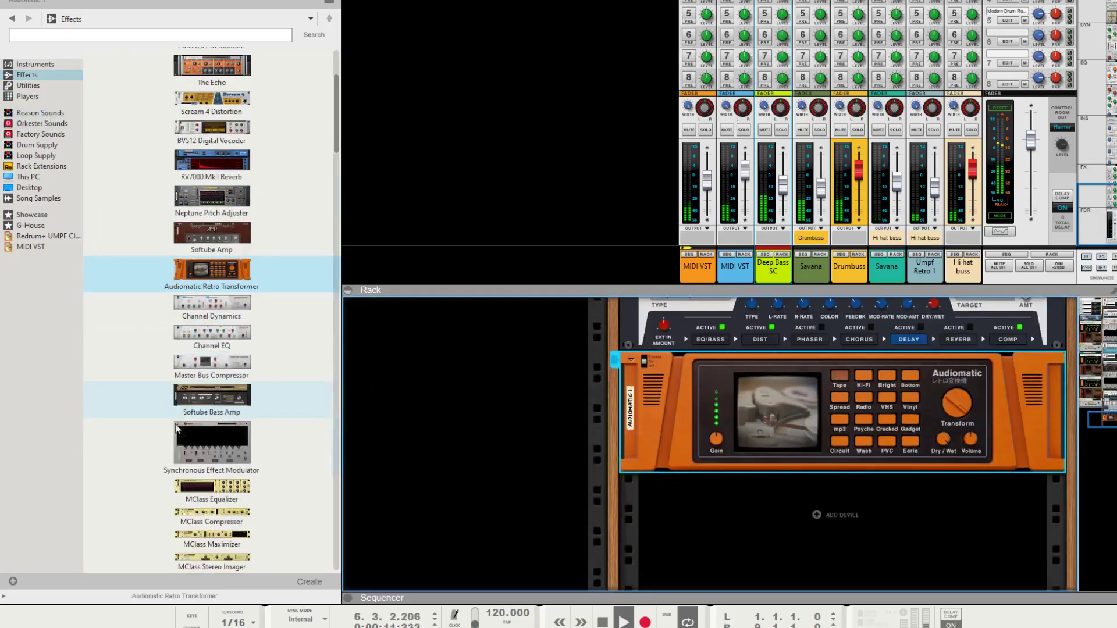
{"action": "left_click_drag", "start_coordinate": [186, 337], "coordinate": [887, 486]}
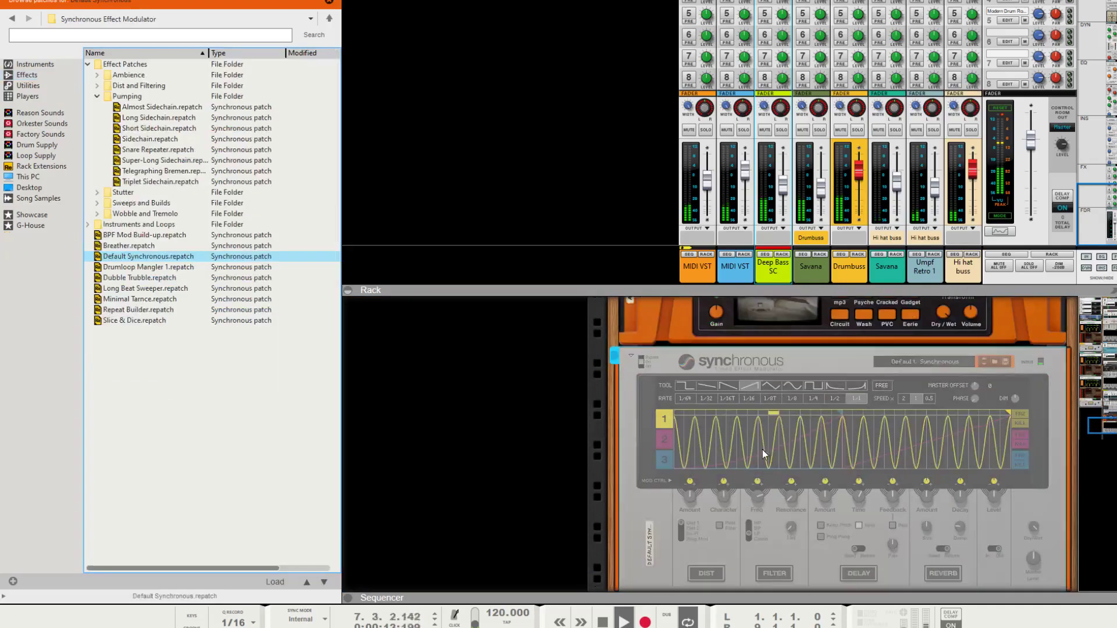
{"action": "left_click", "coordinate": [150, 138]}
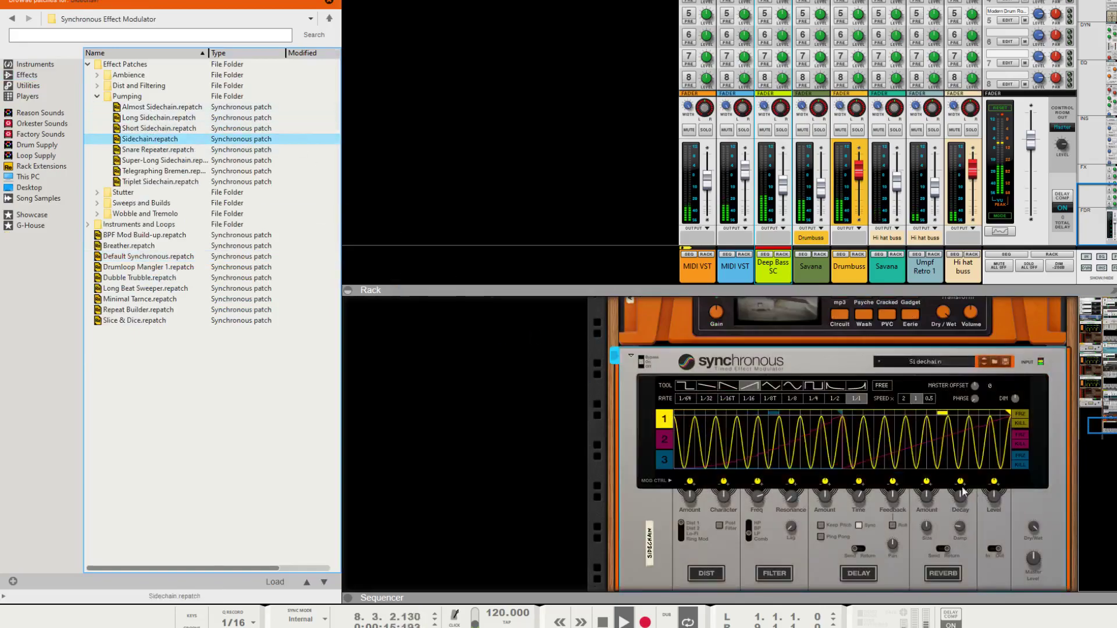
Step: Adjust the Synchronous device's master level while the song plays
{"action": "right_click", "coordinate": [930, 531]}
{"action": "left_click", "coordinate": [1030, 536]}
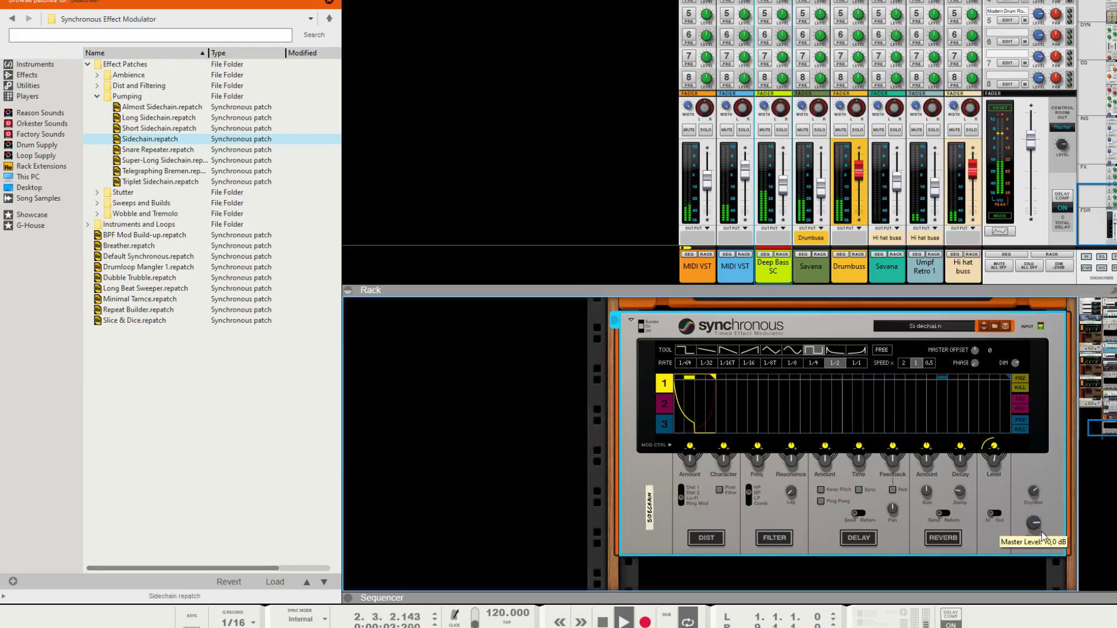
{"action": "left_click_drag", "start_coordinate": [1044, 536], "coordinate": [1030, 510]}
Step: Show the Deep Bass SC device in the rack and review its Antidote settings, the arrangement and the mixer
{"action": "left_click", "coordinate": [782, 254]}
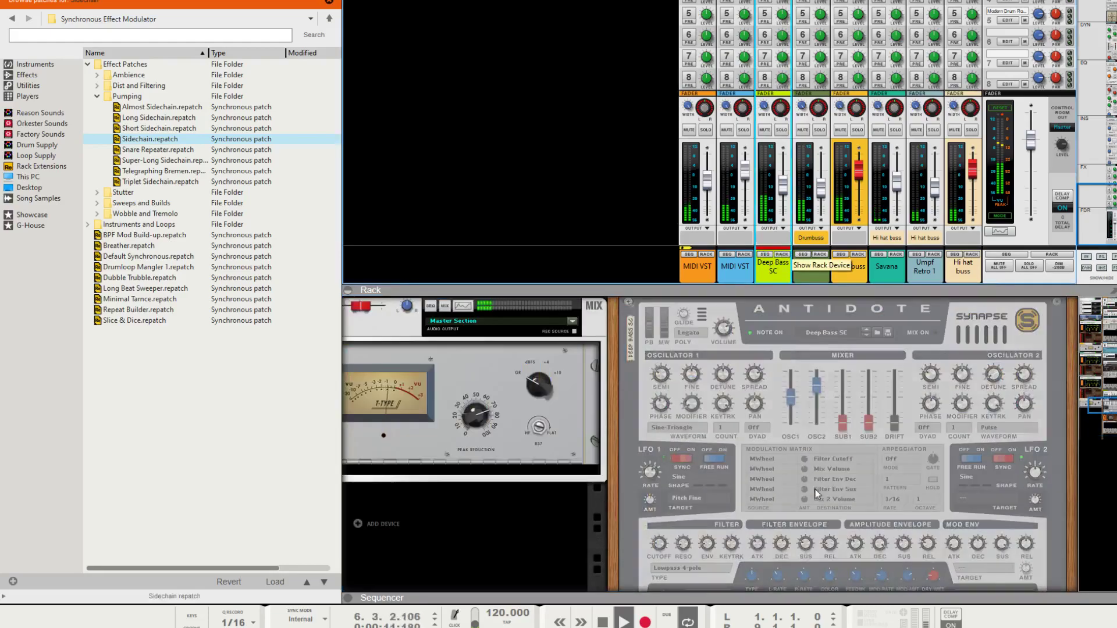
{"action": "scroll", "coordinate": [712, 516], "scroll_direction": "down", "scroll_amount": 3}
{"action": "left_click", "coordinate": [685, 472]}
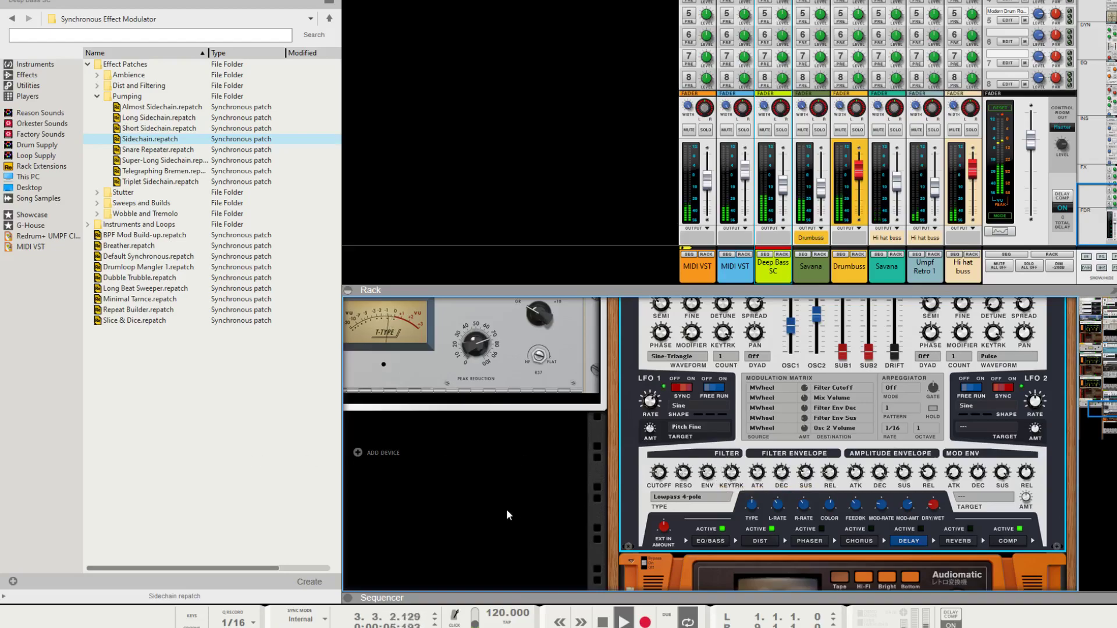
{"action": "scroll", "coordinate": [507, 515], "scroll_direction": "down", "scroll_amount": 3}
{"action": "key", "text": "F7"}
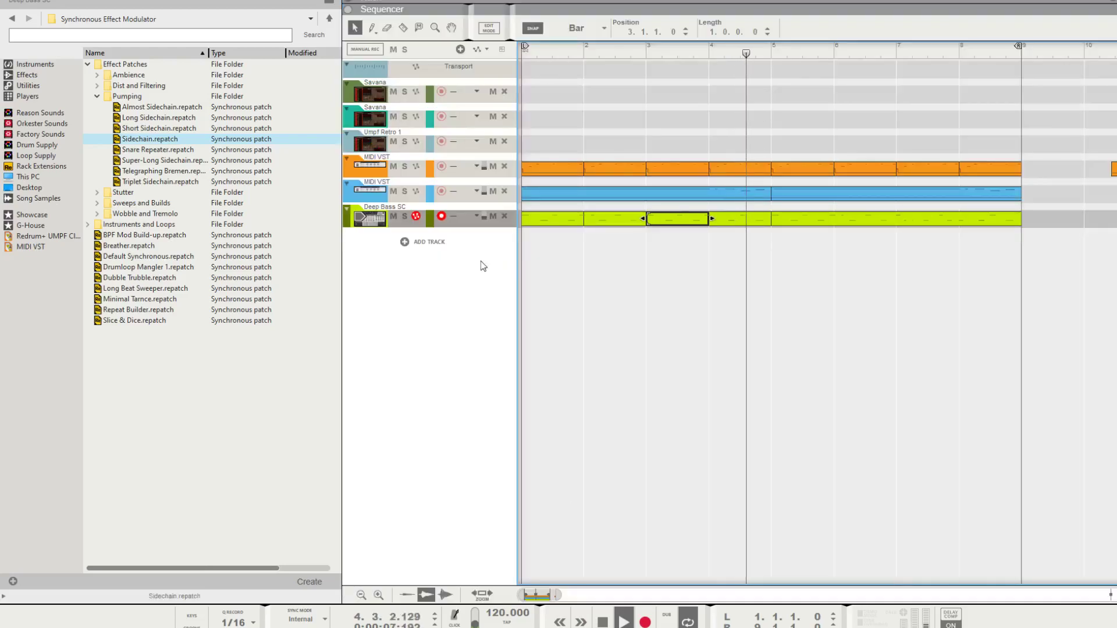
{"action": "key", "text": "F5"}
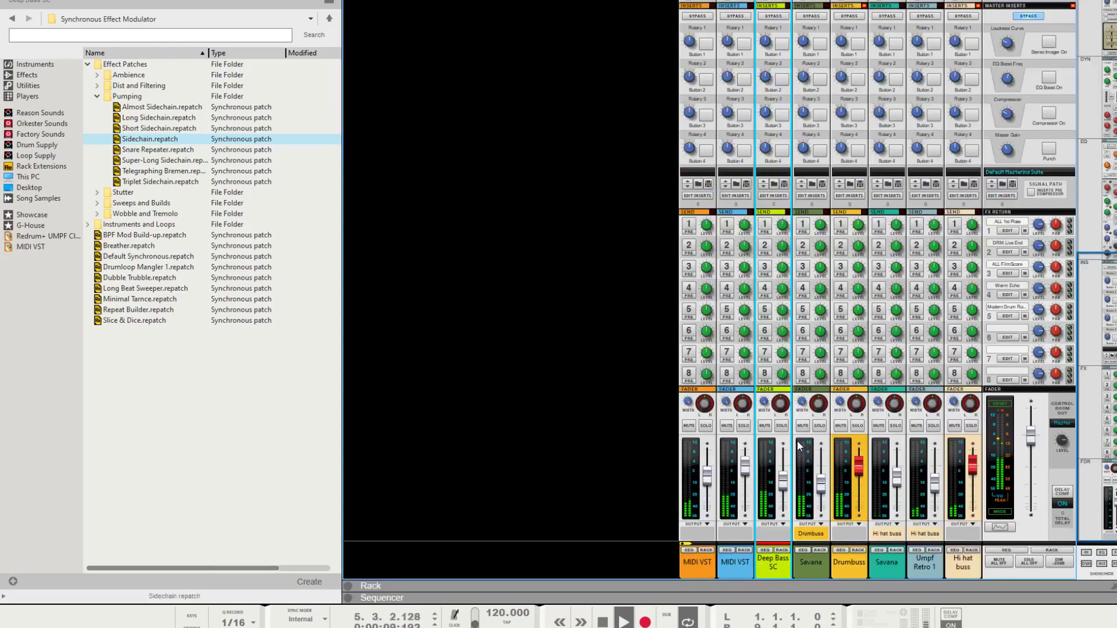
Step: Compare the mix with the Deep Bass SC and the Drumbuss-routed Savana channels muted in turn, unmute both, and restart playback
{"action": "left_click", "coordinate": [766, 428]}
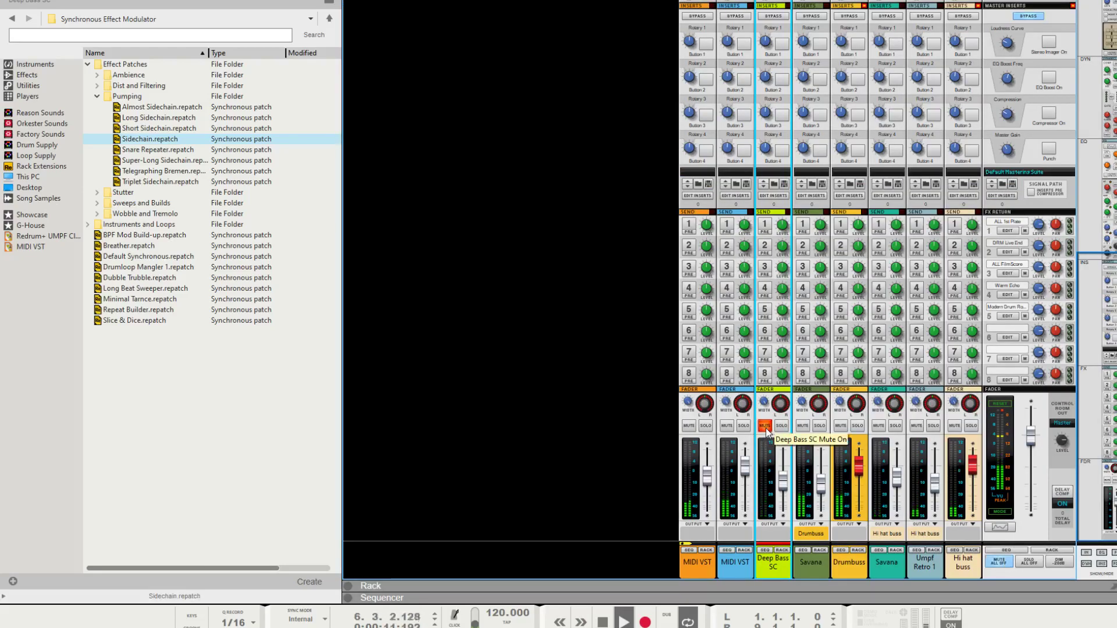
{"action": "left_click", "coordinate": [766, 428]}
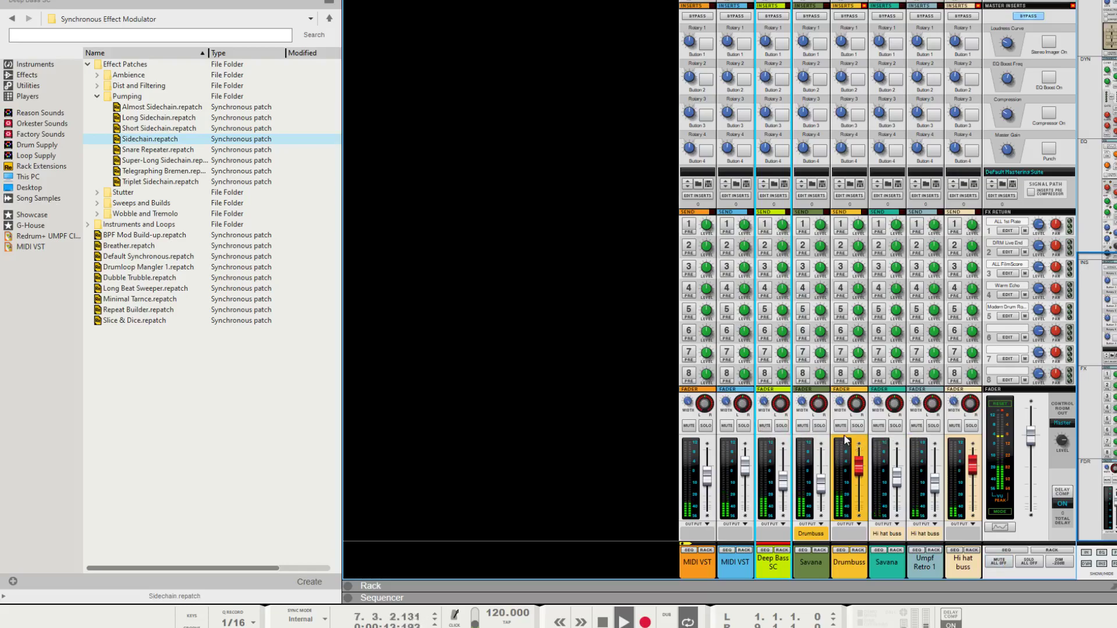
{"action": "left_click", "coordinate": [803, 428]}
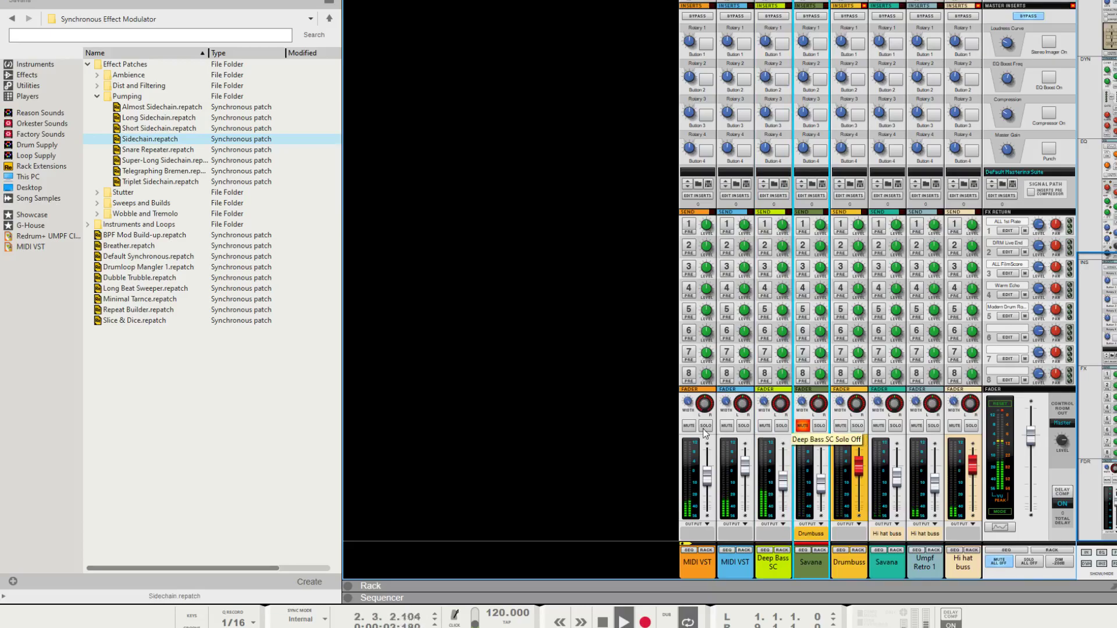
{"action": "left_click", "coordinate": [803, 426]}
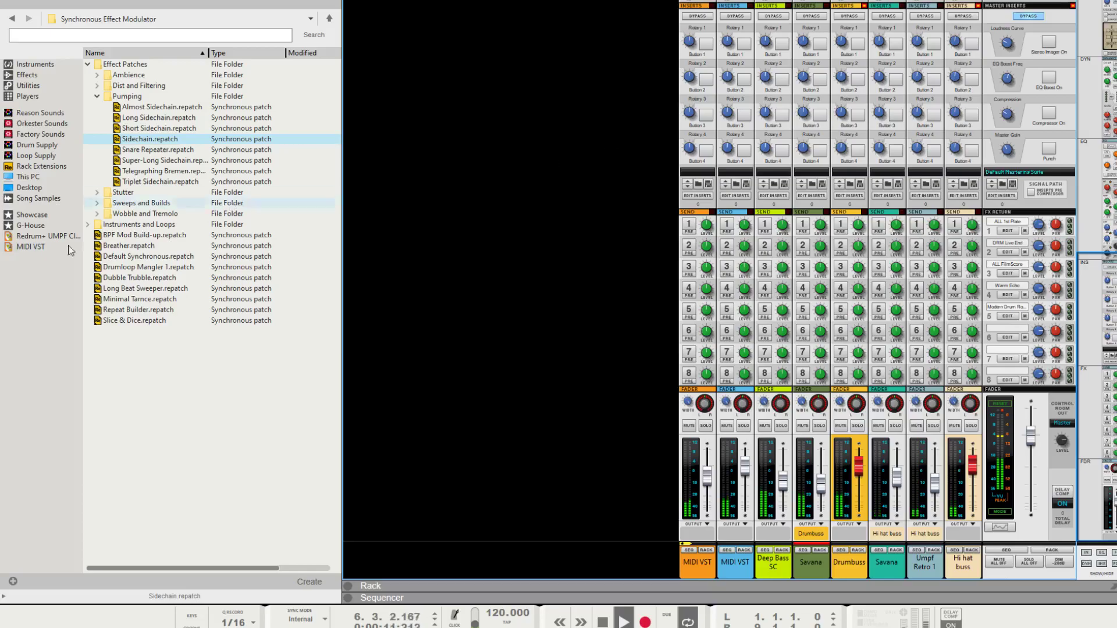
{"action": "key", "text": "space"}
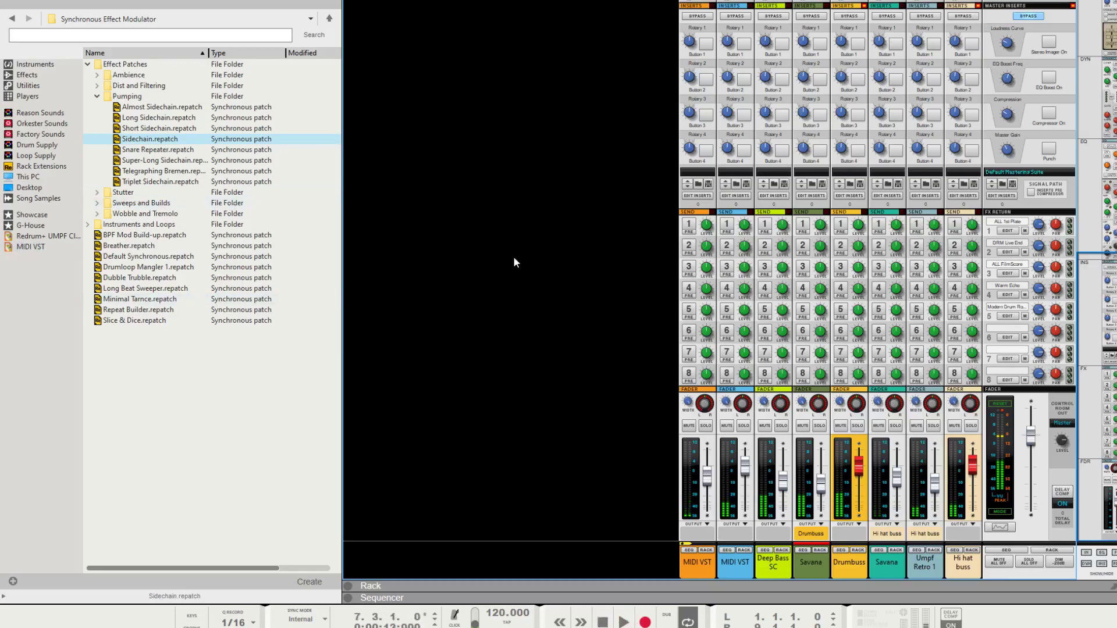
{"action": "key", "text": "space"}
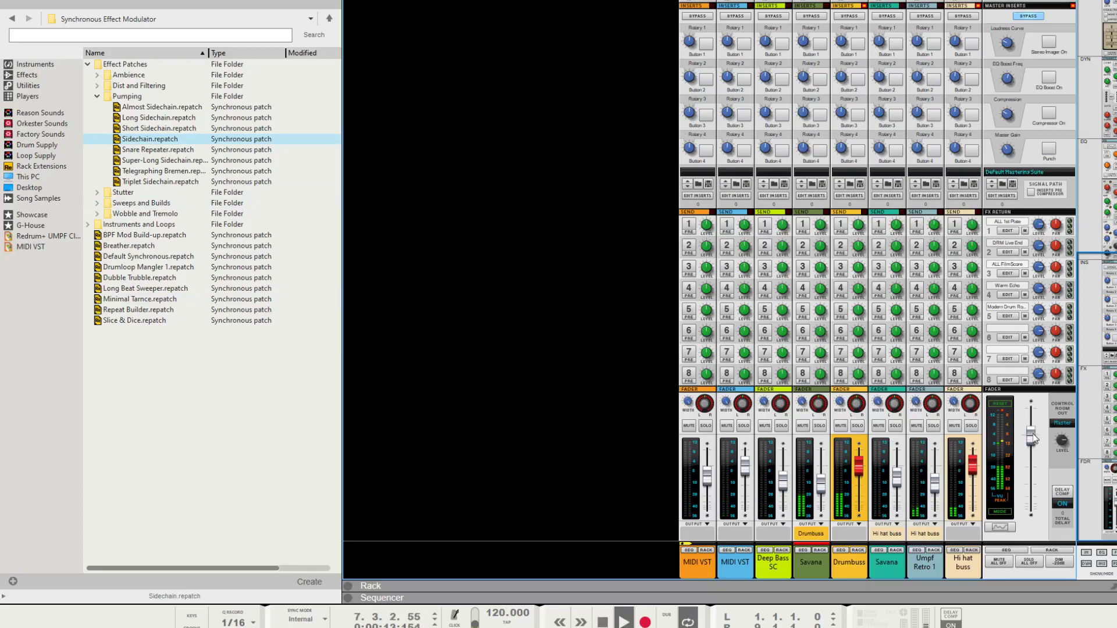